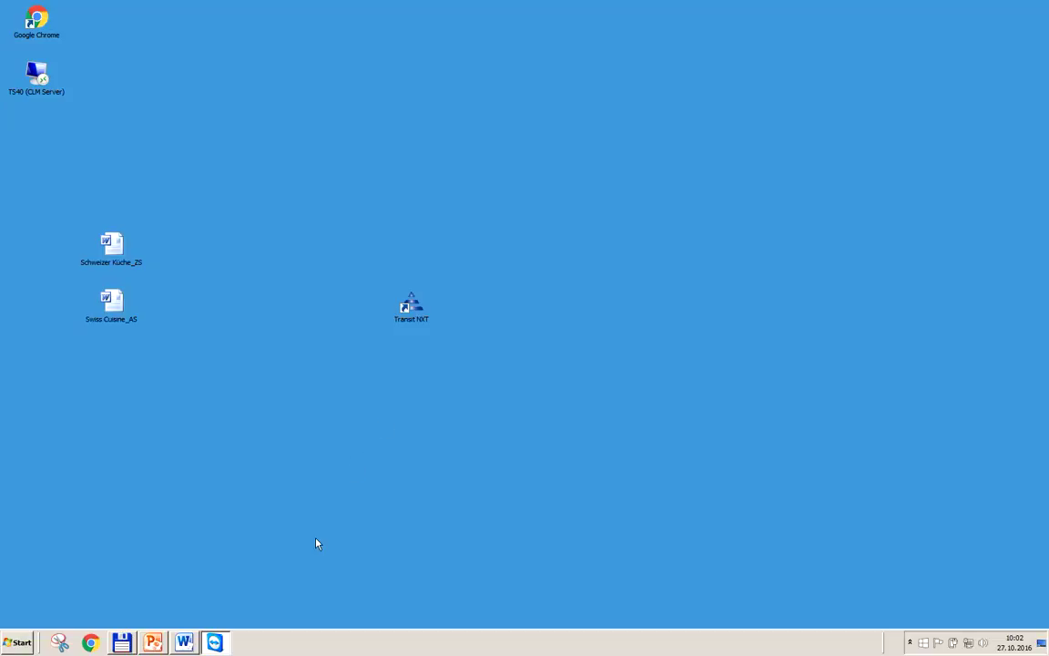
Minimise Word, start Transit NXT in the Alignment Specialist role, and dismiss the project selection without opening a project.
{"action": "key", "text": "super+d"}
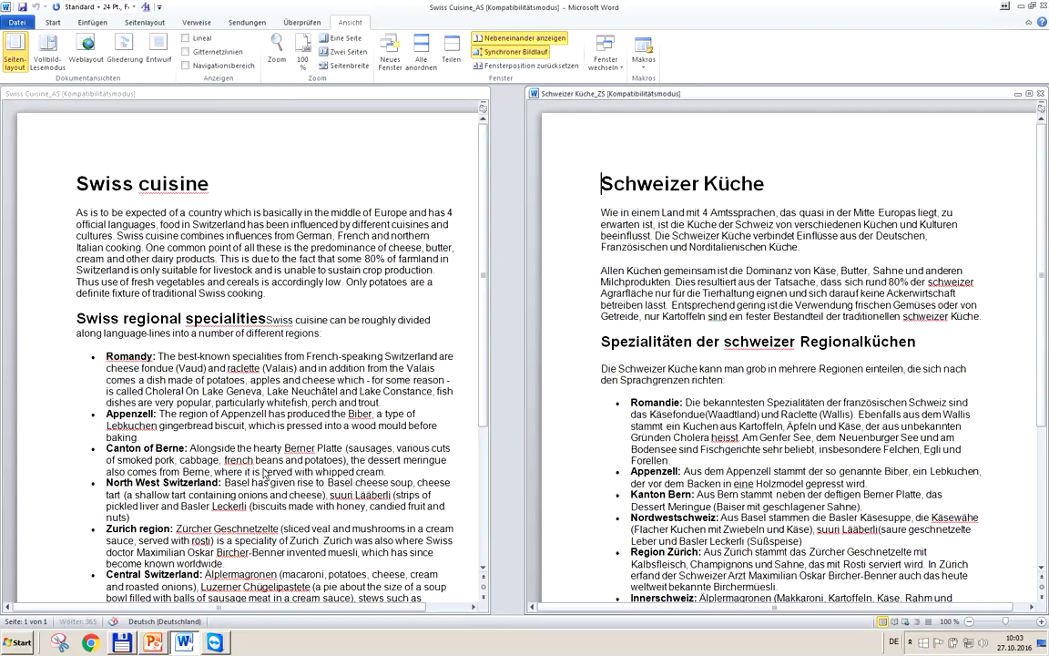
{"action": "left_click", "coordinate": [1021, 6]}
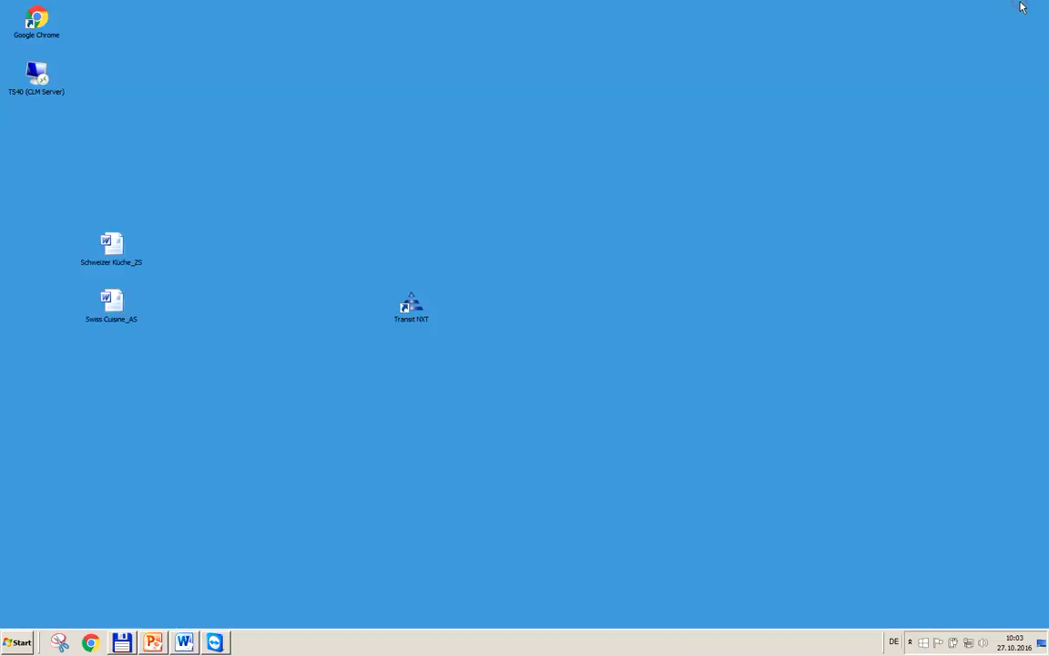
{"action": "left_click", "coordinate": [417, 317]}
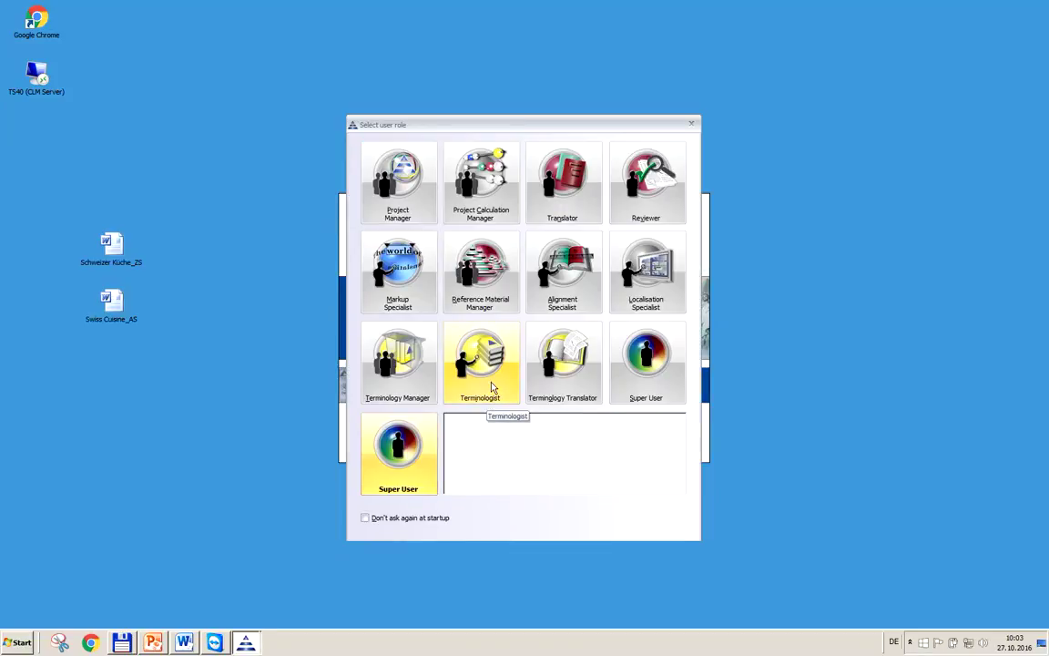
{"action": "left_click", "coordinate": [564, 289]}
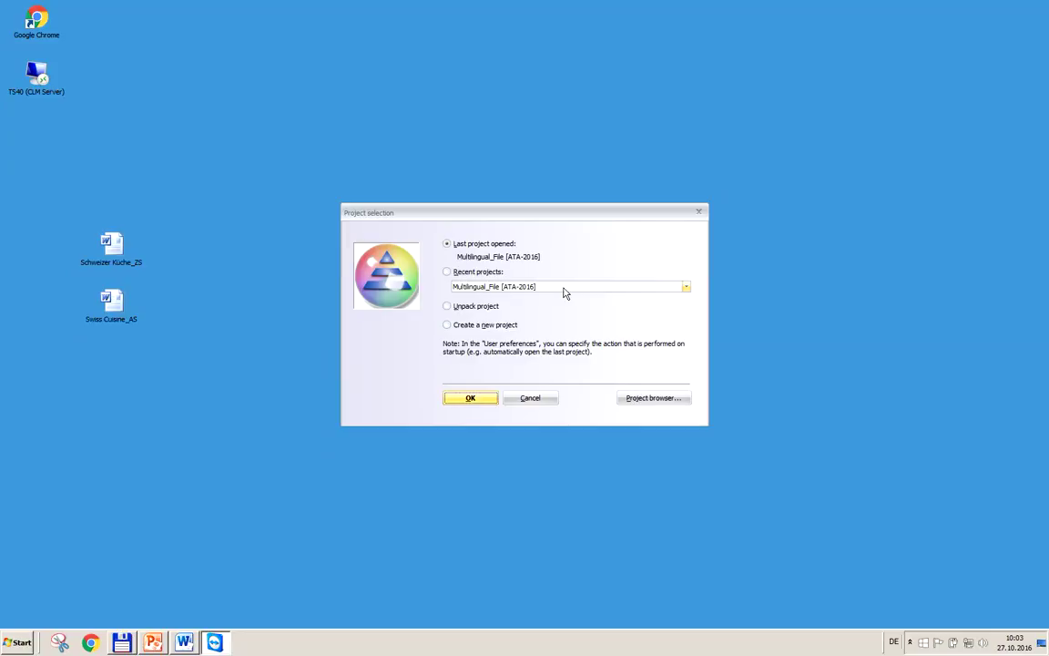
{"action": "left_click", "coordinate": [531, 399]}
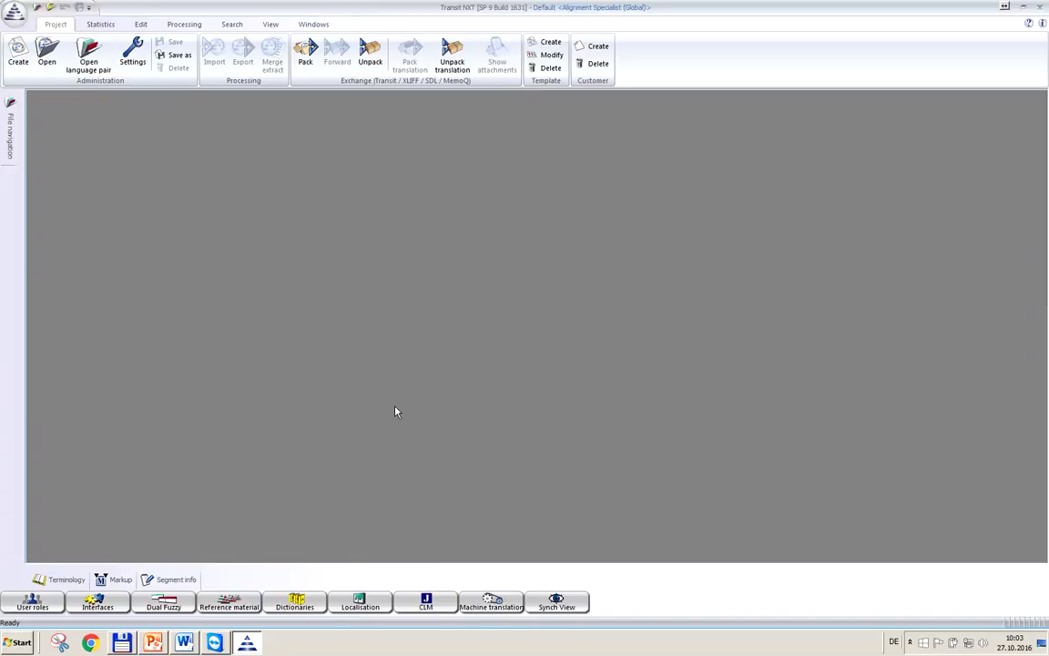
Start a new alignment project named "STAR Campus Alignment-ENG" with Global scope.
{"action": "left_click", "coordinate": [18, 57]}
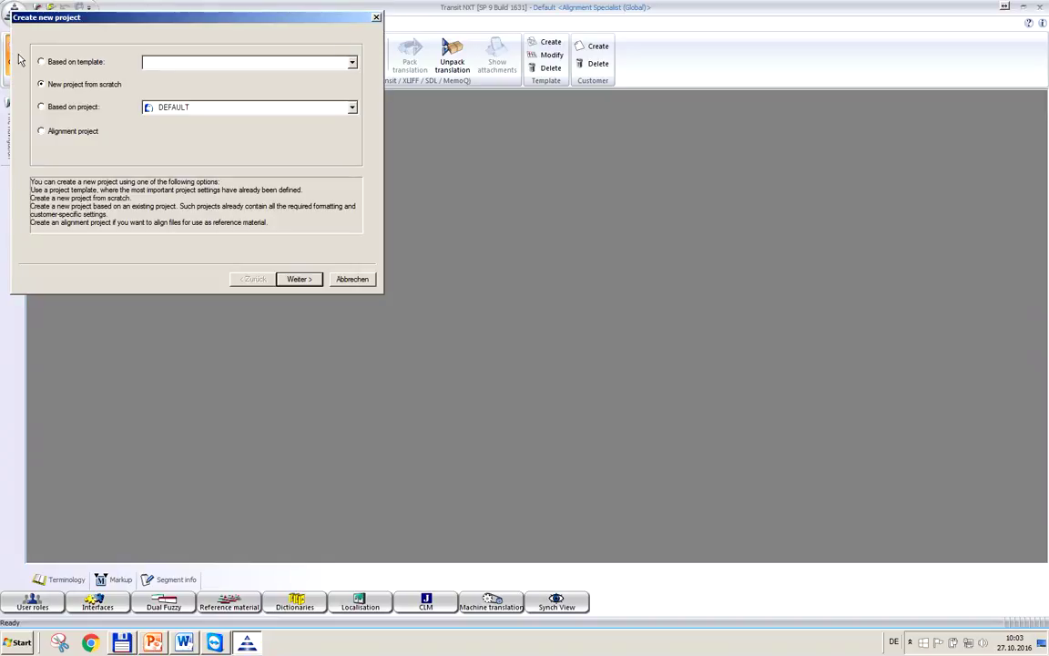
{"action": "left_click", "coordinate": [41, 132]}
{"action": "left_click", "coordinate": [303, 279]}
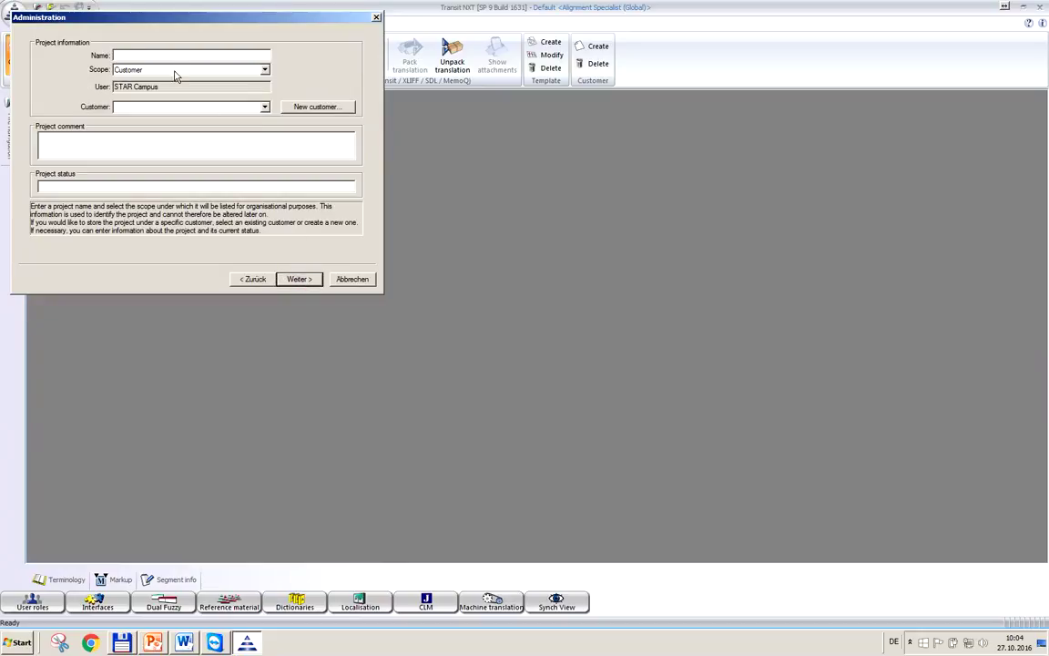
{"action": "left_click", "coordinate": [128, 53]}
{"action": "type", "text": "STAR Campus Alignment-ENG"}
{"action": "left_click", "coordinate": [266, 72]}
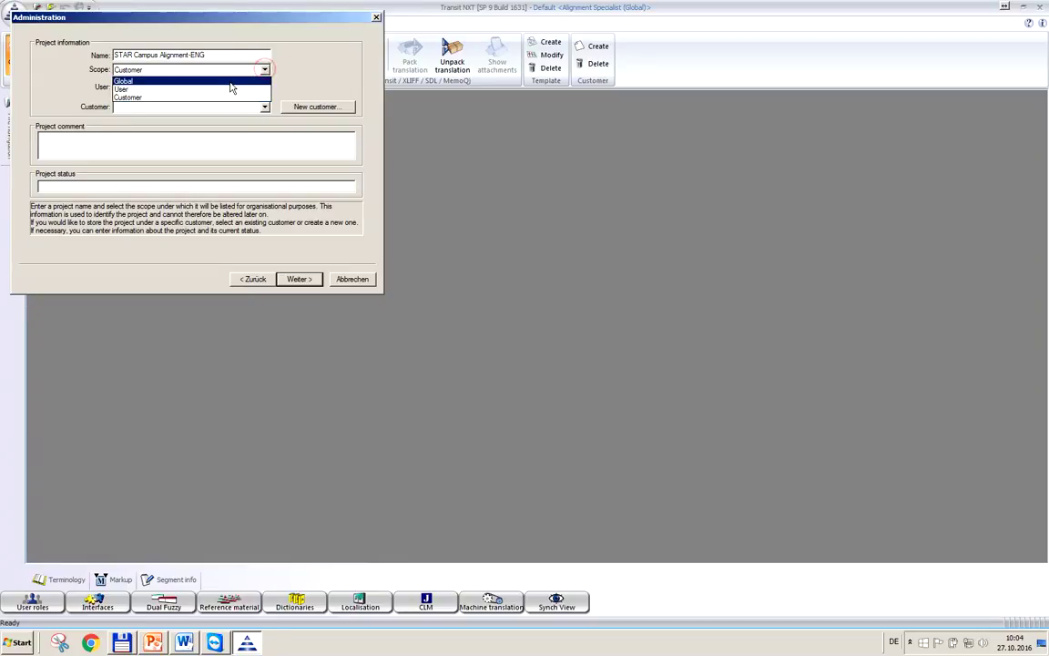
{"action": "left_click", "coordinate": [229, 85]}
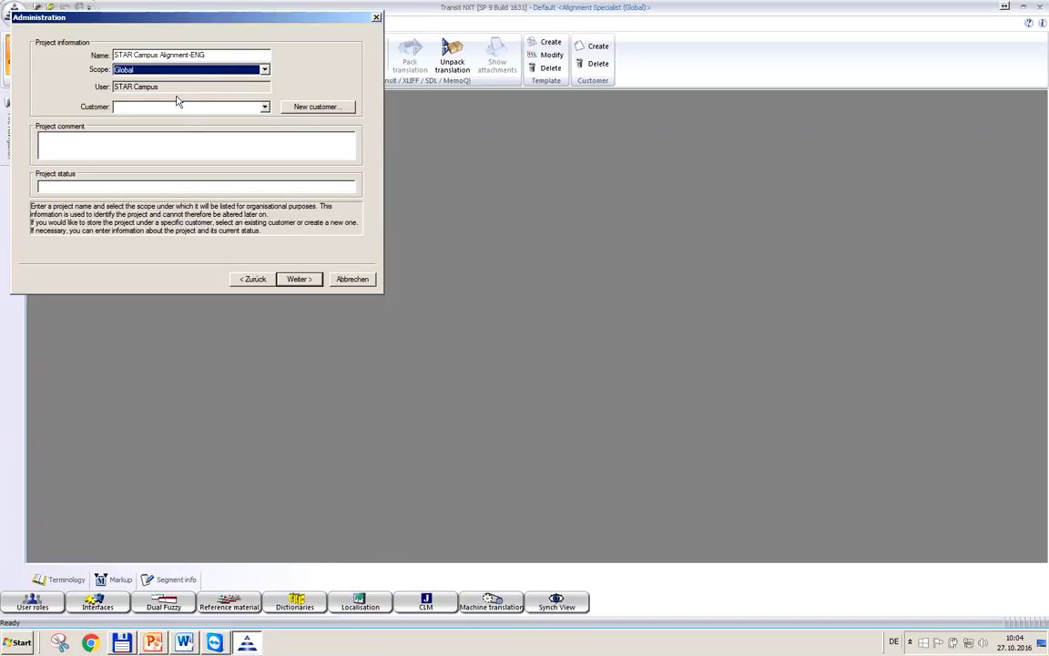
{"action": "left_click", "coordinate": [296, 278]}
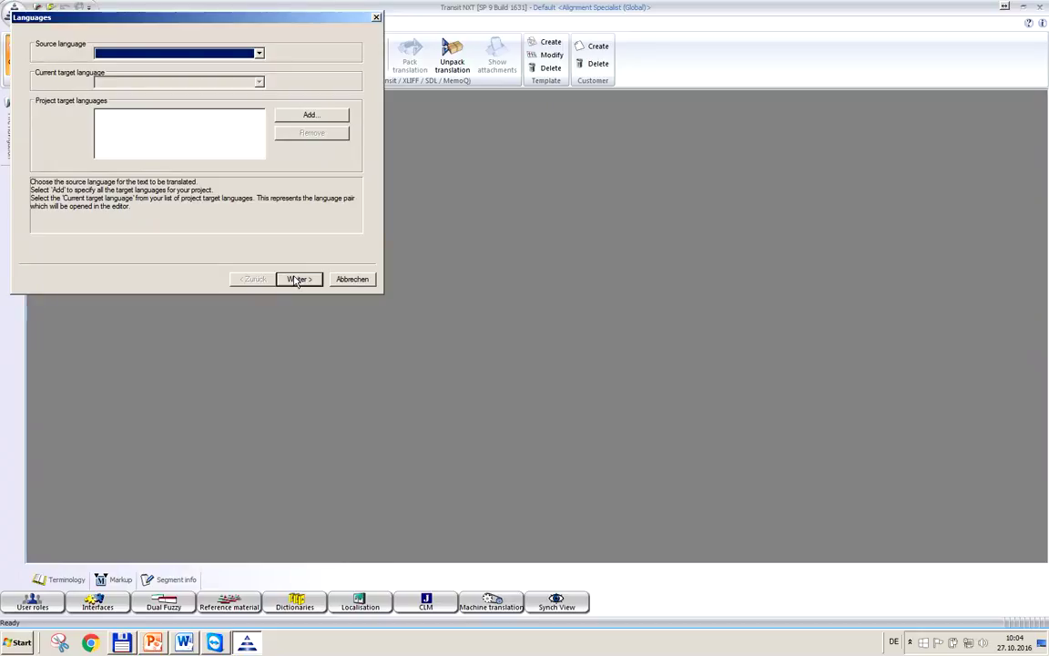
Set English (UK) as the source language, add German as the target language, and accept the default project folders.
{"action": "left_click", "coordinate": [258, 56]}
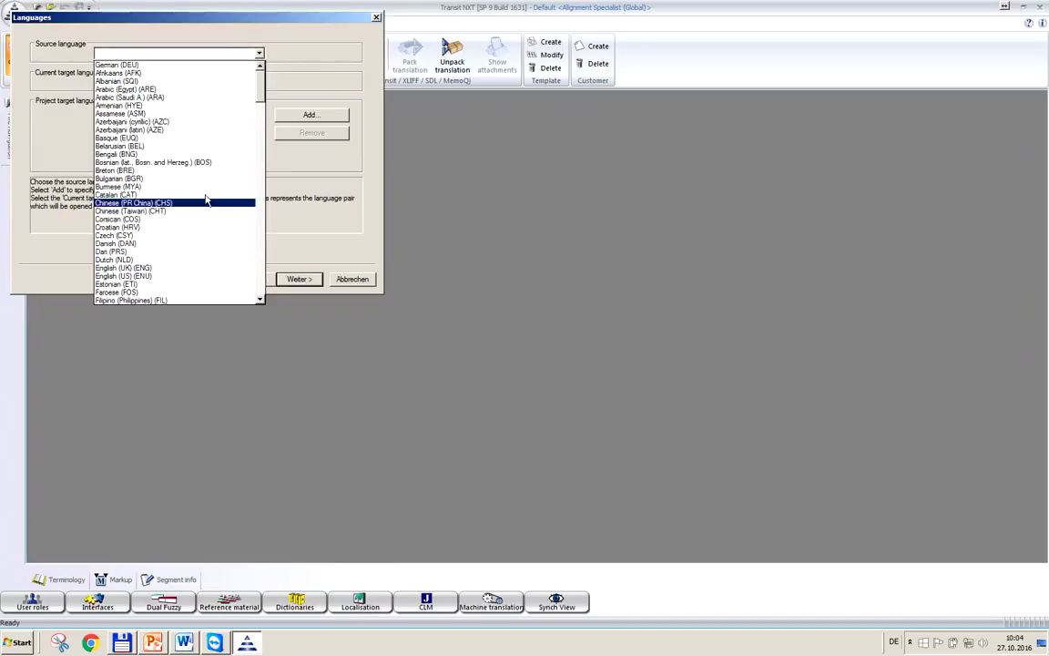
{"action": "left_click", "coordinate": [204, 269]}
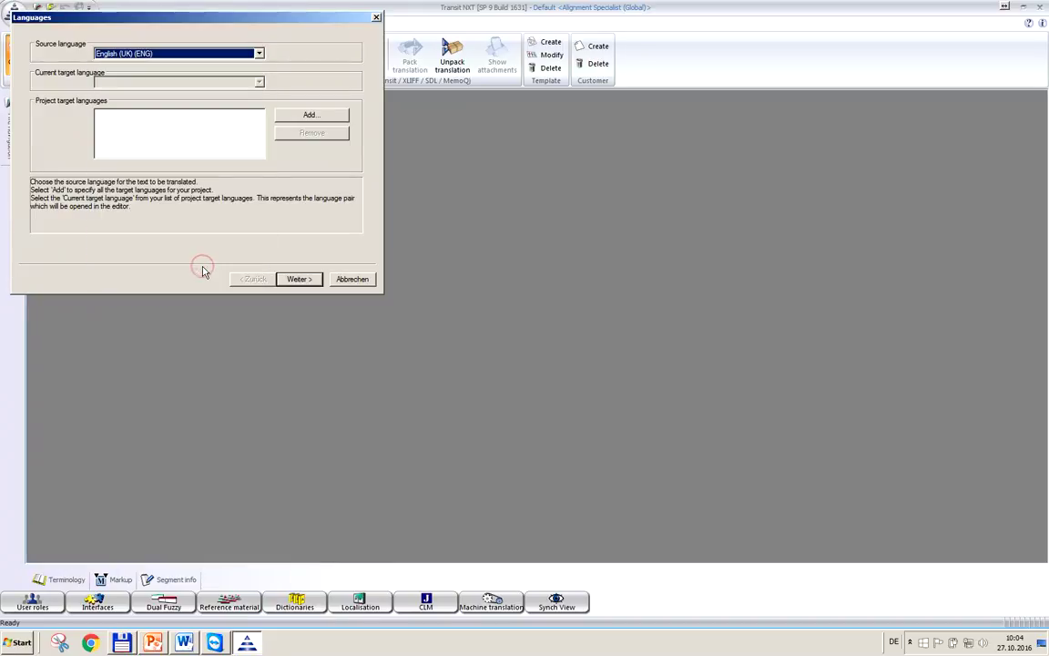
{"action": "left_click", "coordinate": [311, 115]}
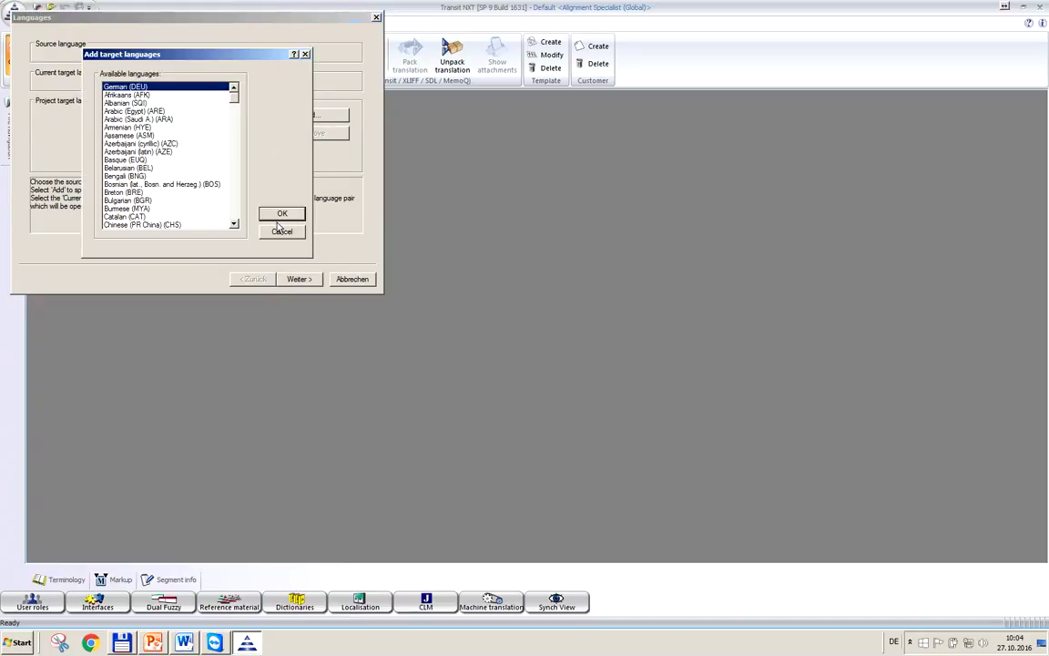
{"action": "left_click", "coordinate": [280, 215]}
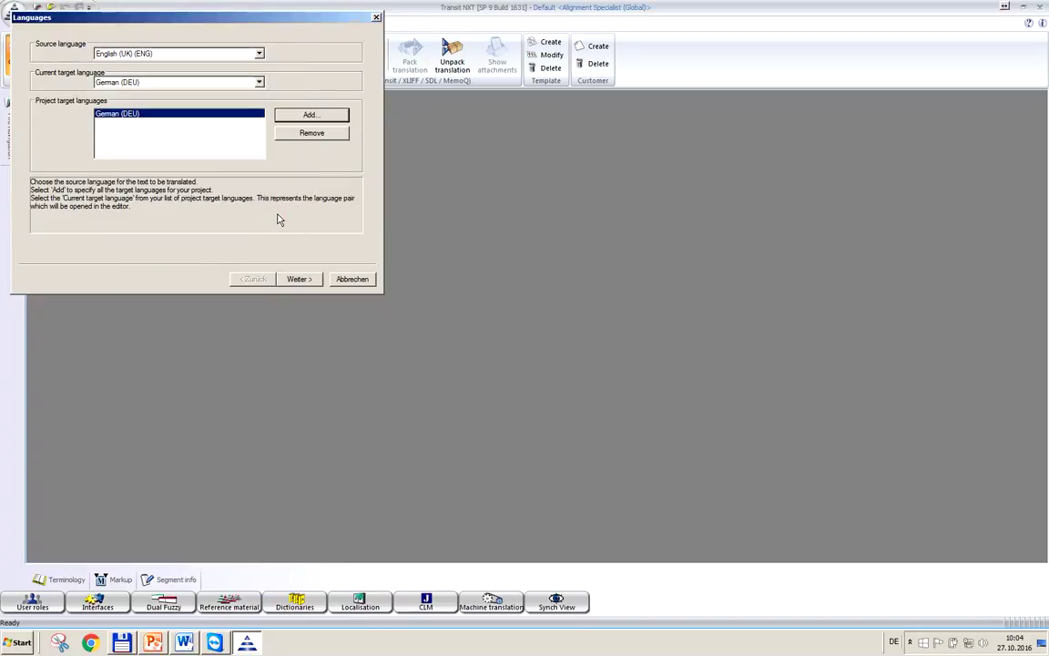
{"action": "left_click", "coordinate": [298, 279]}
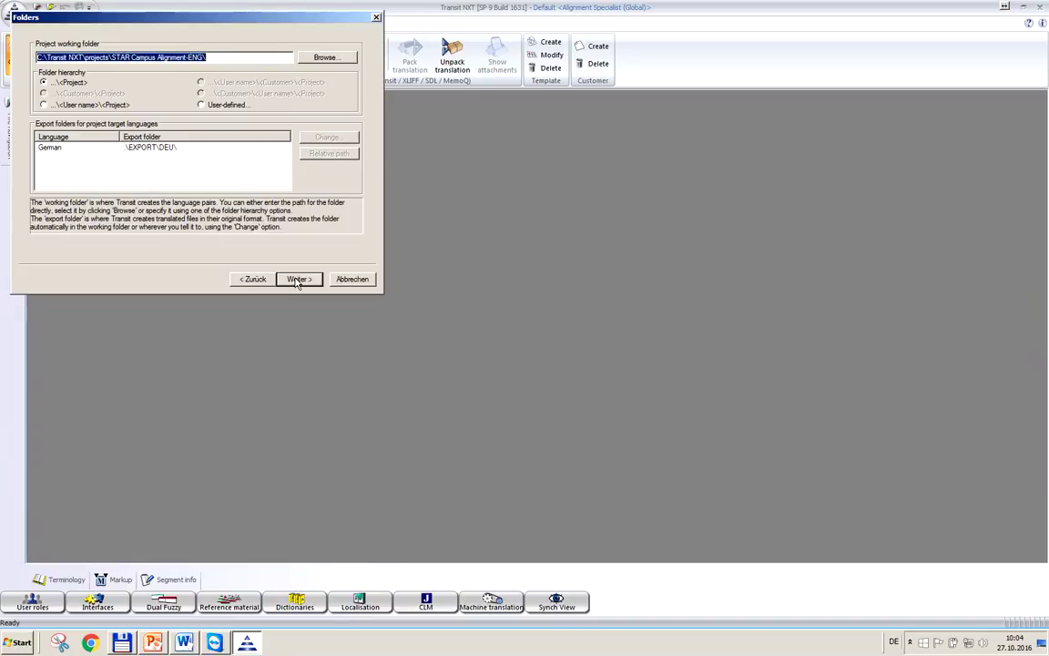
{"action": "left_click", "coordinate": [296, 280]}
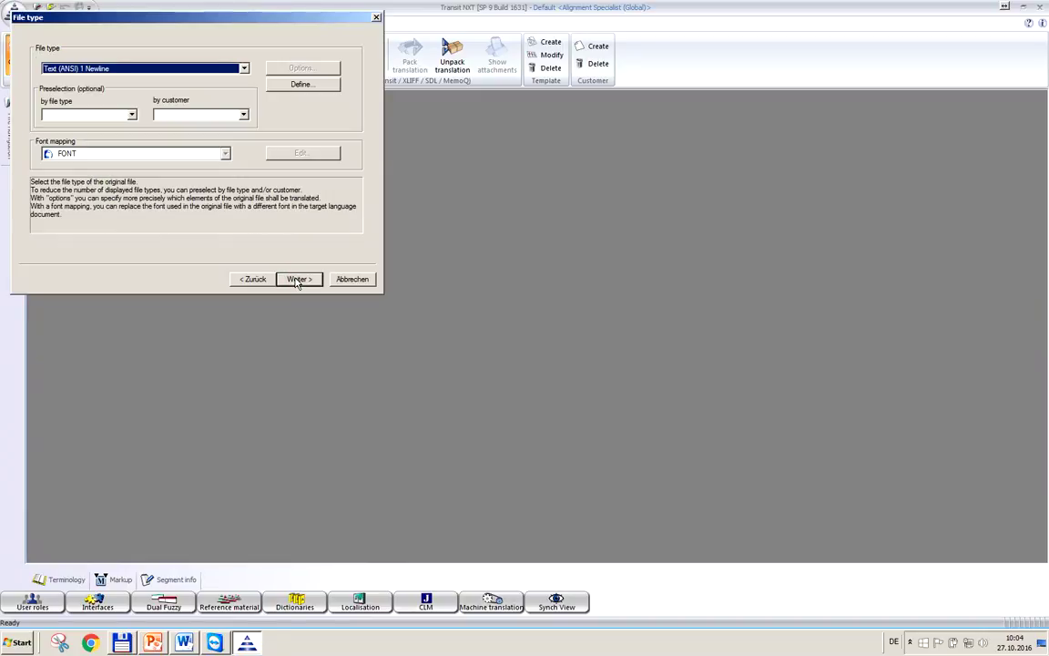
Set the project's file type to MS Office 95-2016.
{"action": "left_click", "coordinate": [244, 68]}
{"action": "scroll", "coordinate": [201, 216], "scroll_direction": "up", "scroll_amount": 6}
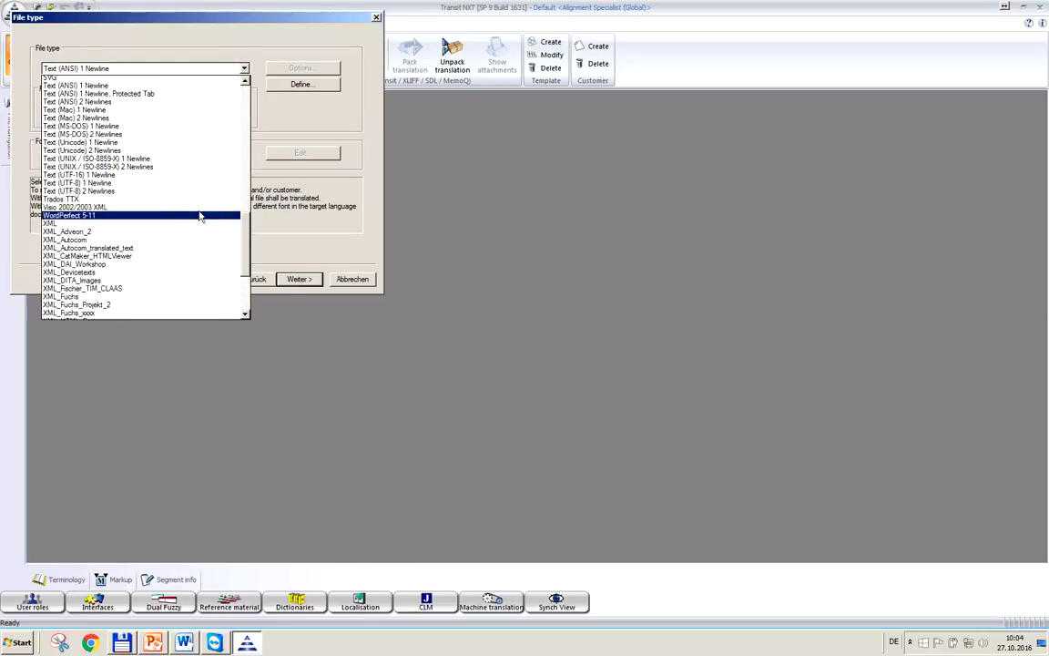
{"action": "scroll", "coordinate": [200, 216], "scroll_direction": "up", "scroll_amount": 6}
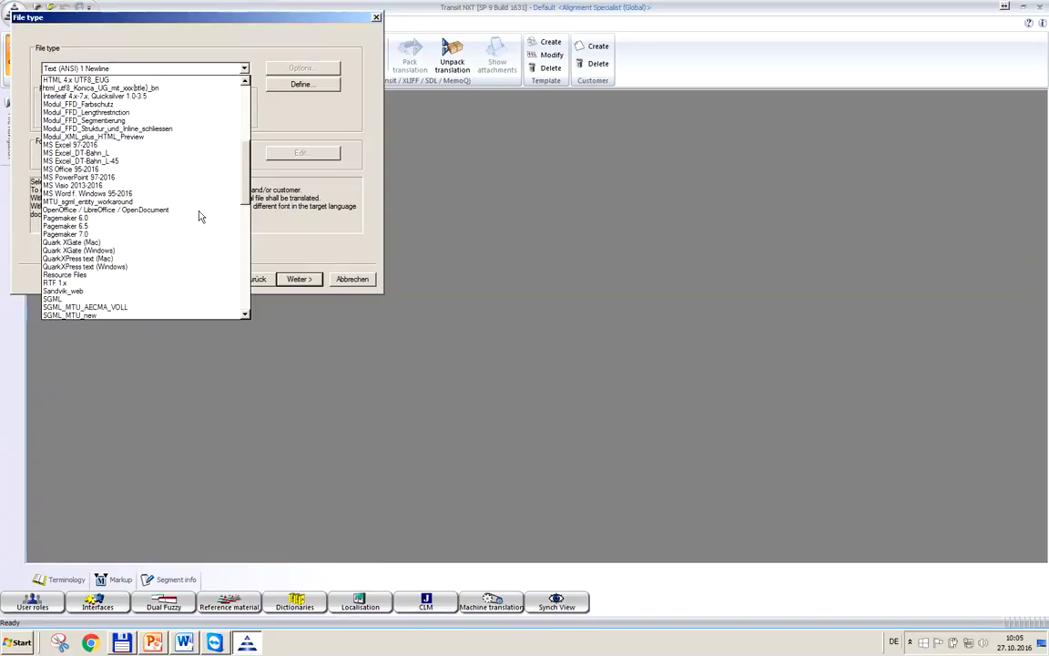
{"action": "scroll", "coordinate": [201, 215], "scroll_direction": "up", "scroll_amount": 1}
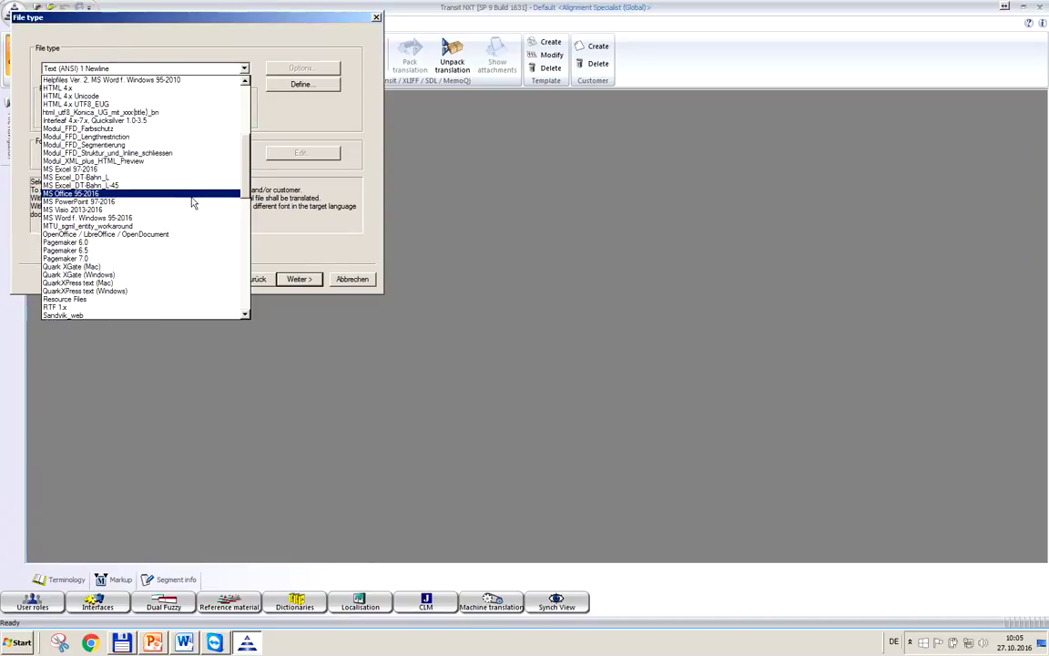
{"action": "left_click", "coordinate": [198, 193]}
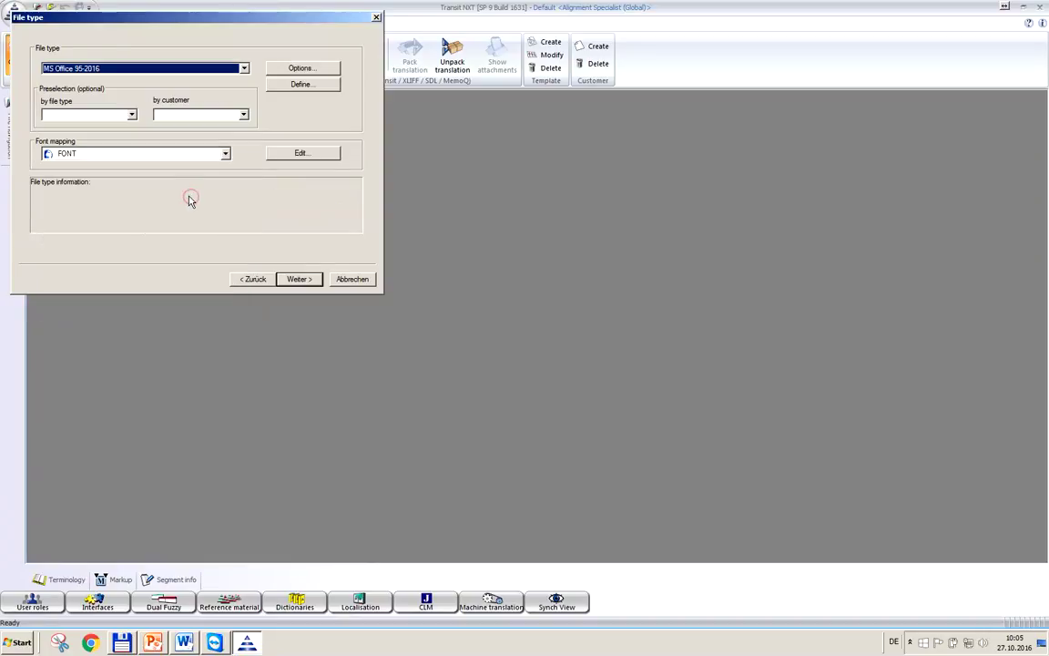
In the file type options, enable "Do not translate declarations", disable "Translate hidden cells/slides", and confirm the file type settings.
{"action": "left_click", "coordinate": [282, 68]}
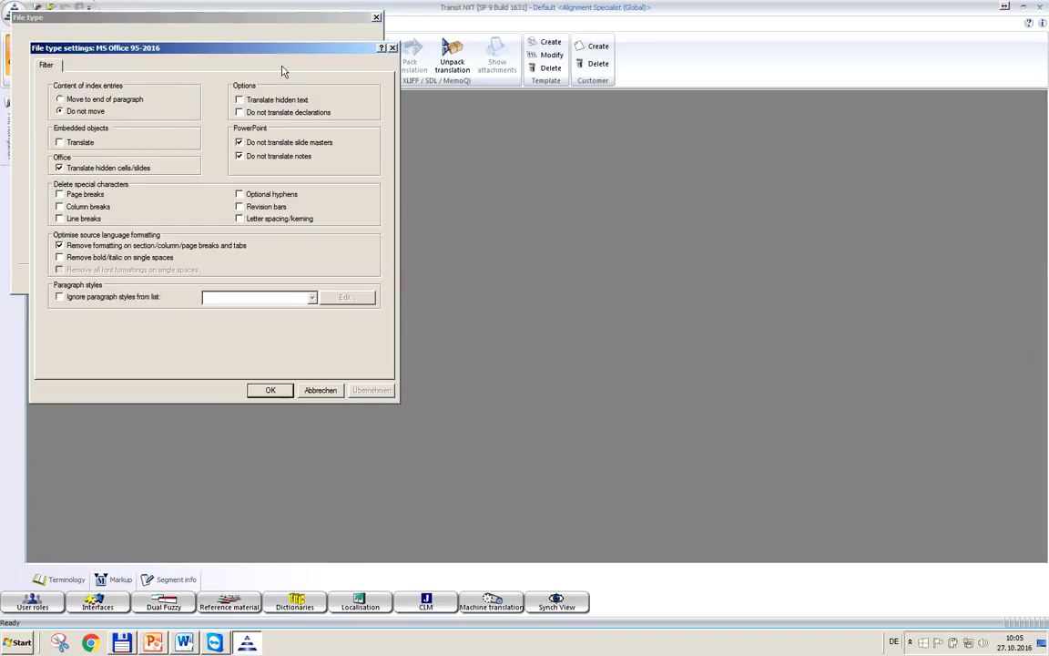
{"action": "left_click", "coordinate": [240, 112]}
{"action": "left_click", "coordinate": [60, 168]}
{"action": "left_click", "coordinate": [369, 391]}
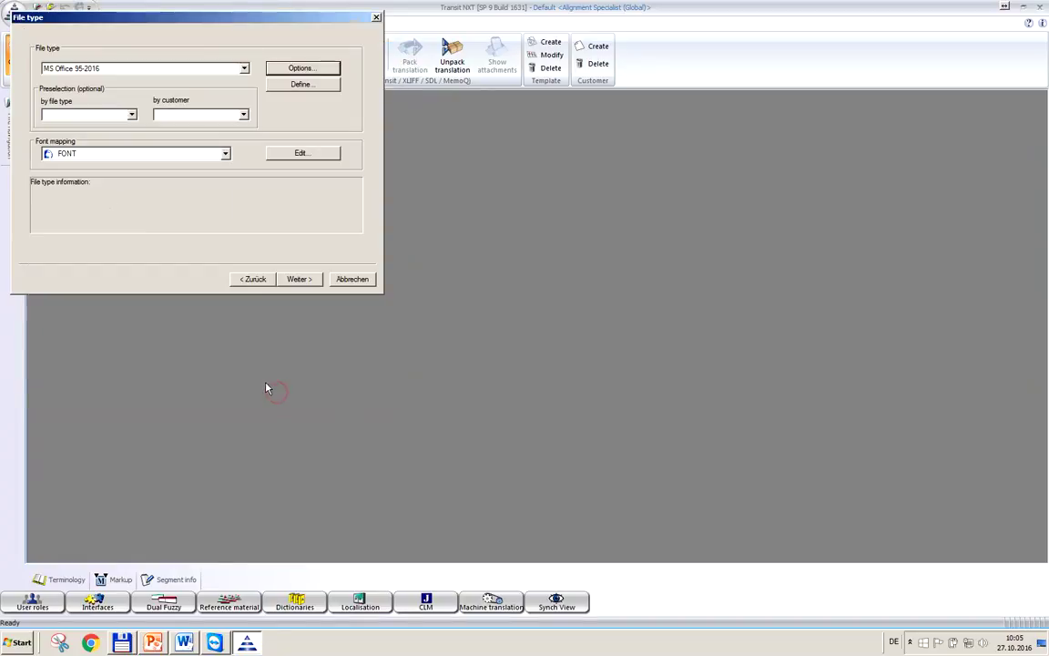
{"action": "left_click", "coordinate": [306, 281]}
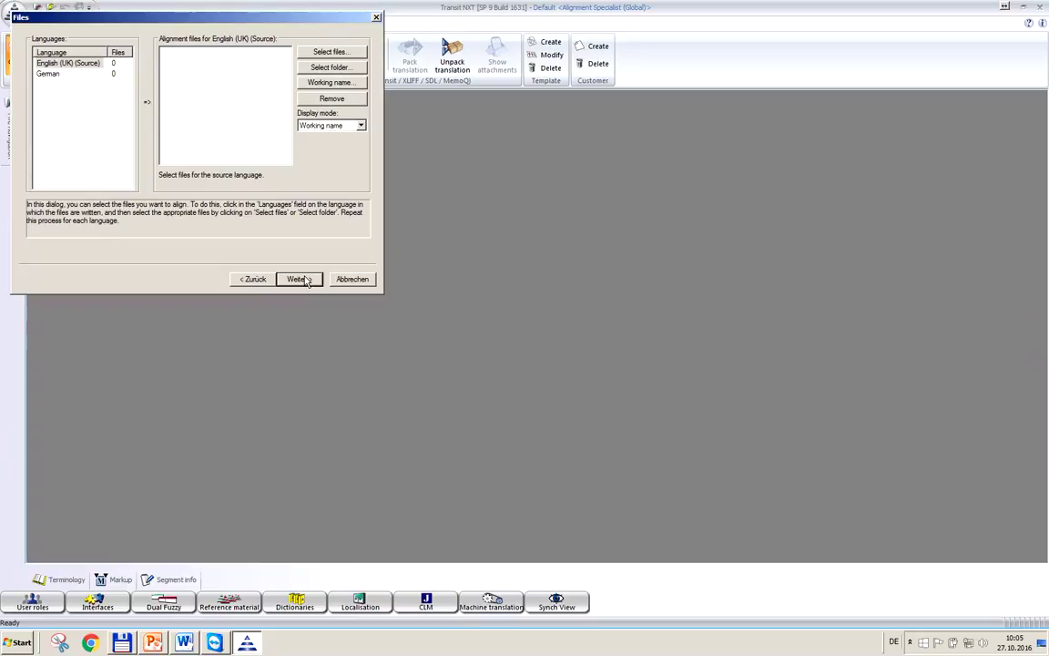
Add the Word document Swiss Cuisine_AS as the alignment file for English (UK).
{"action": "left_click_drag", "start_coordinate": [291, 20], "coordinate": [424, 99]}
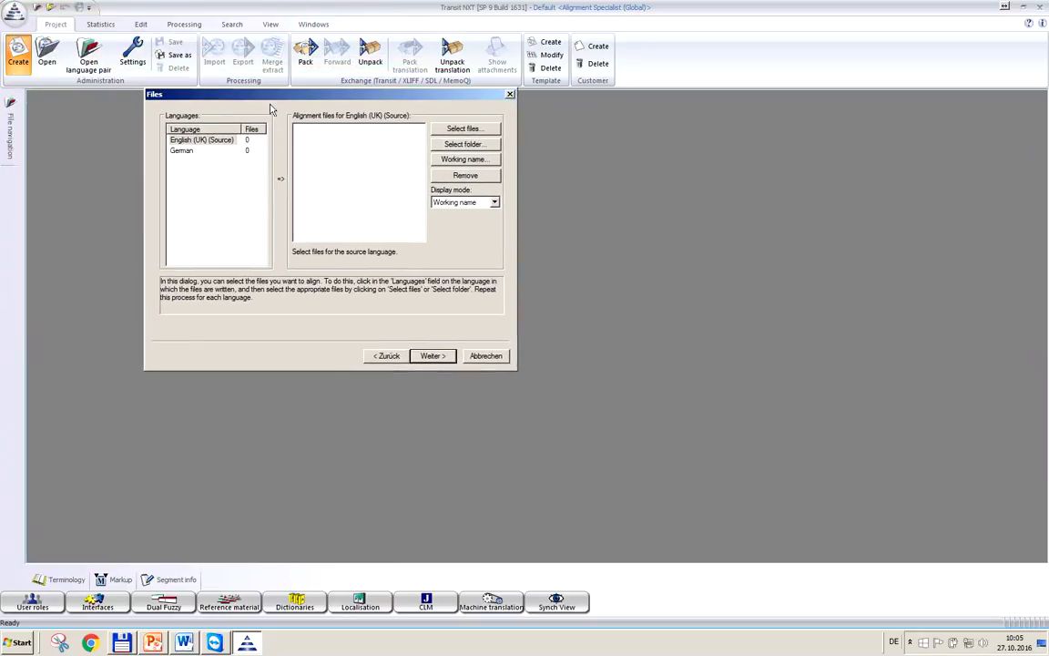
{"action": "left_click", "coordinate": [217, 140]}
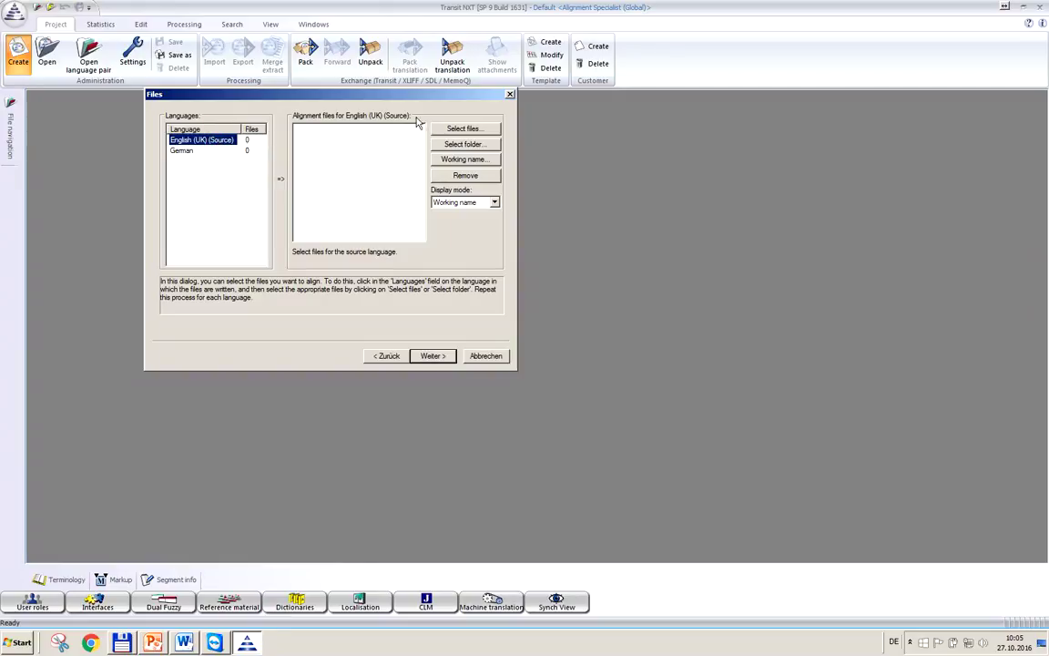
{"action": "left_click", "coordinate": [449, 131]}
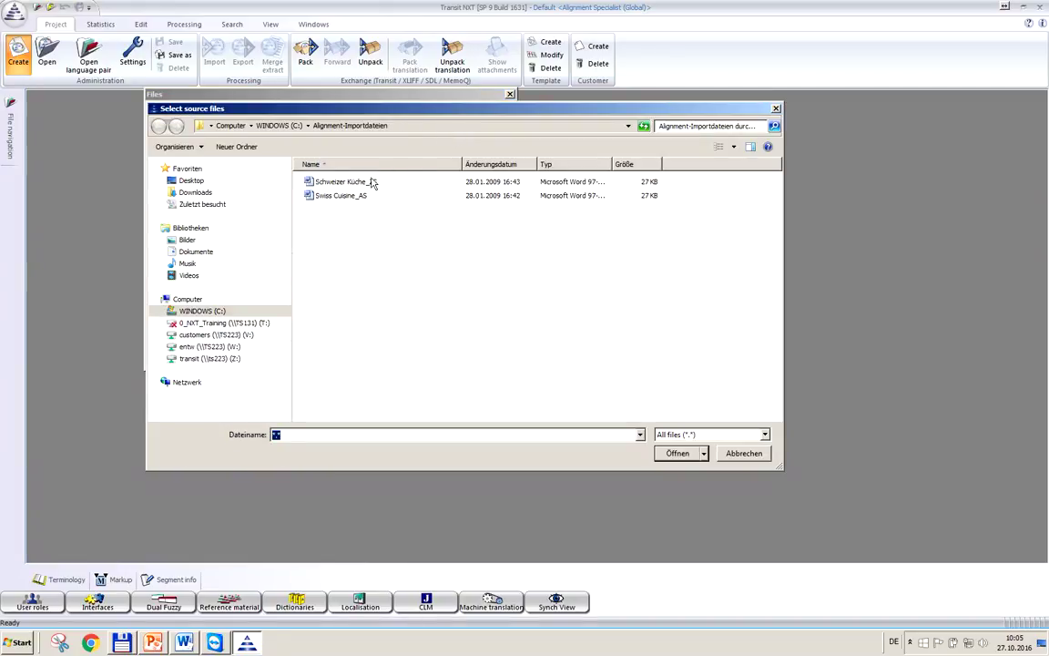
{"action": "left_click", "coordinate": [334, 196]}
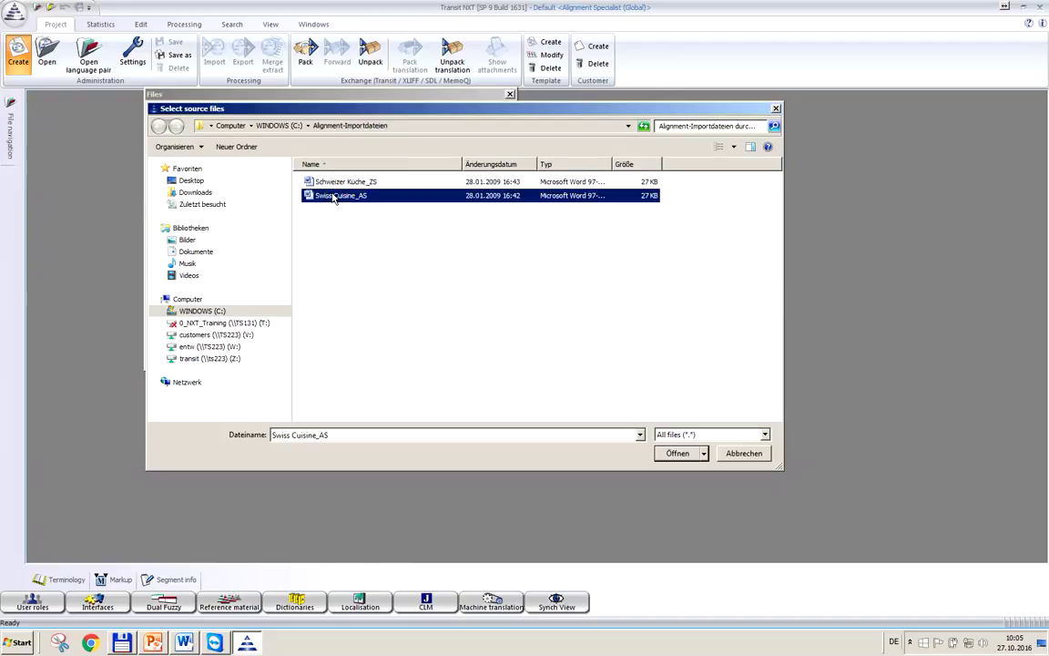
{"action": "left_click", "coordinate": [673, 452]}
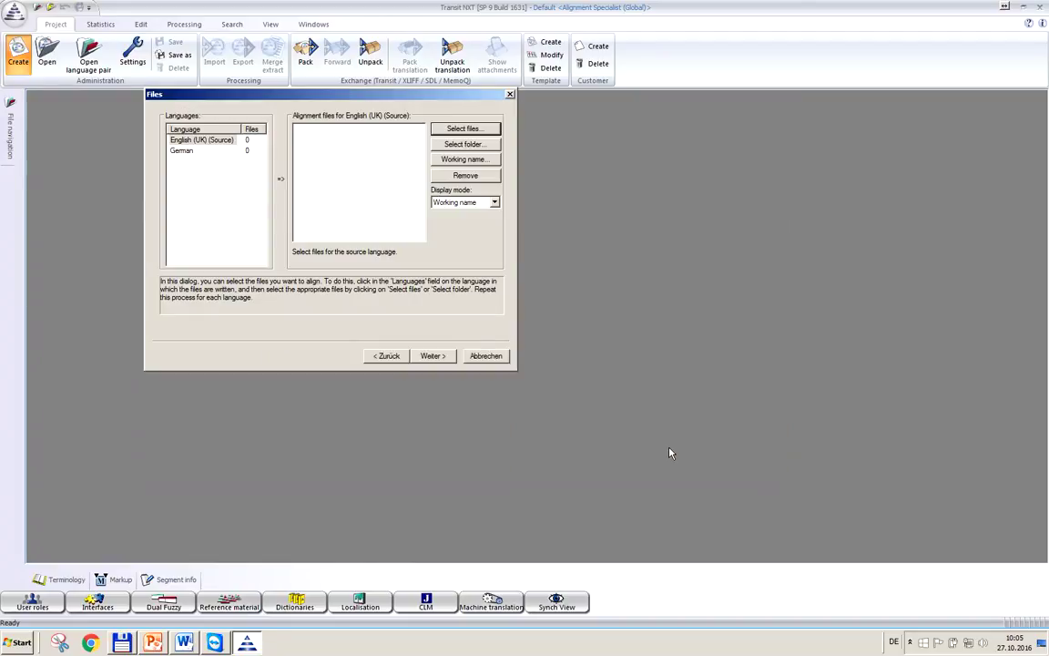
Add the Word document Schweizer Küche_ZS as the alignment file for German.
{"action": "left_click", "coordinate": [187, 152]}
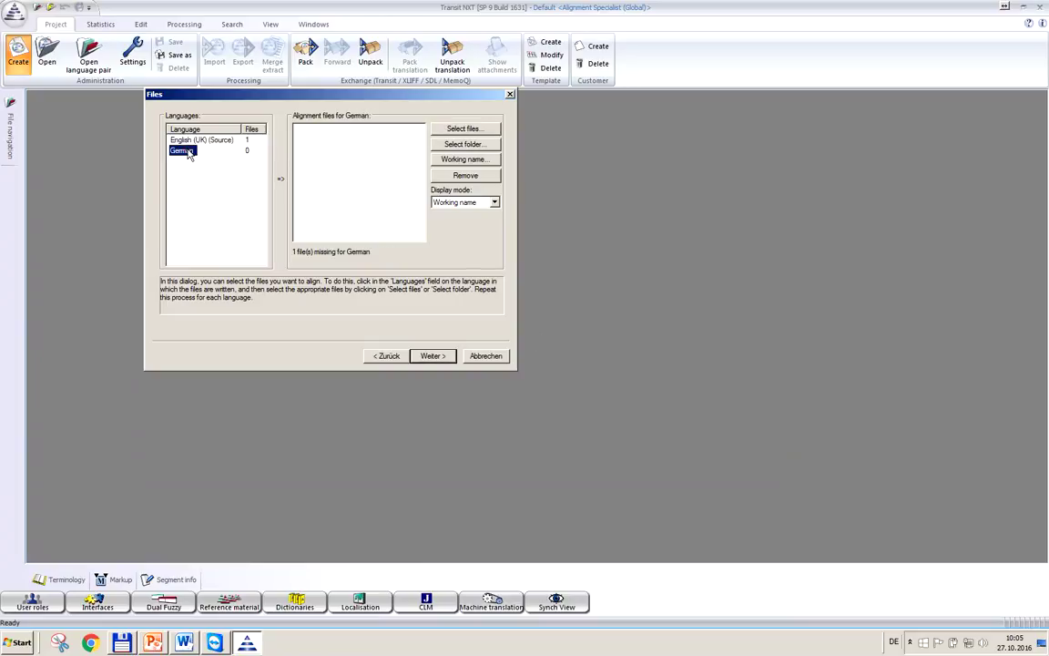
{"action": "left_click", "coordinate": [461, 130]}
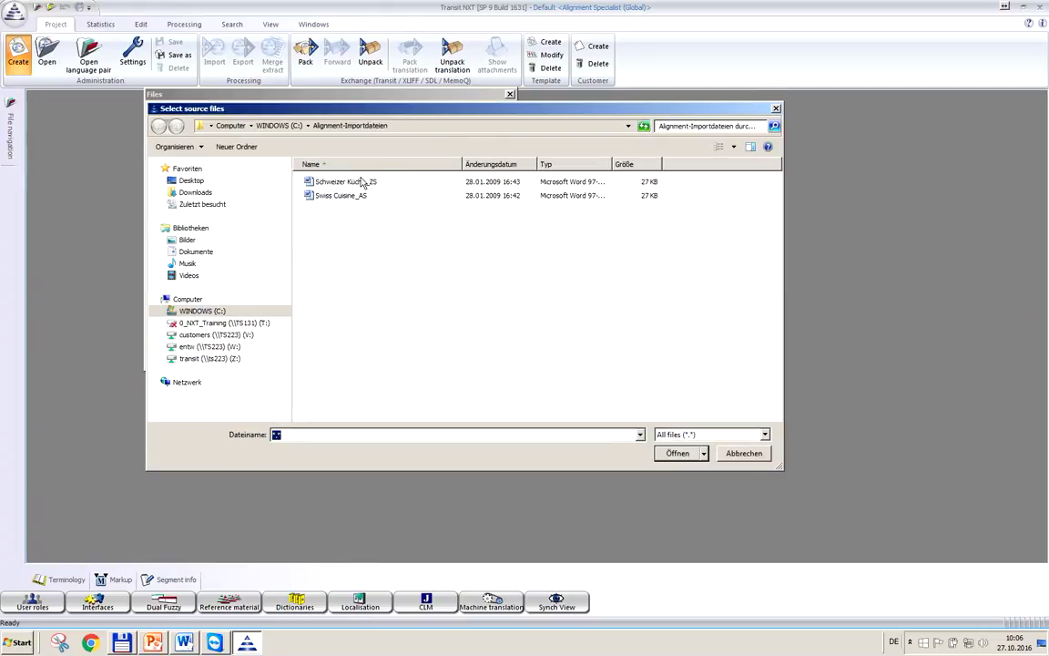
{"action": "left_click", "coordinate": [332, 182]}
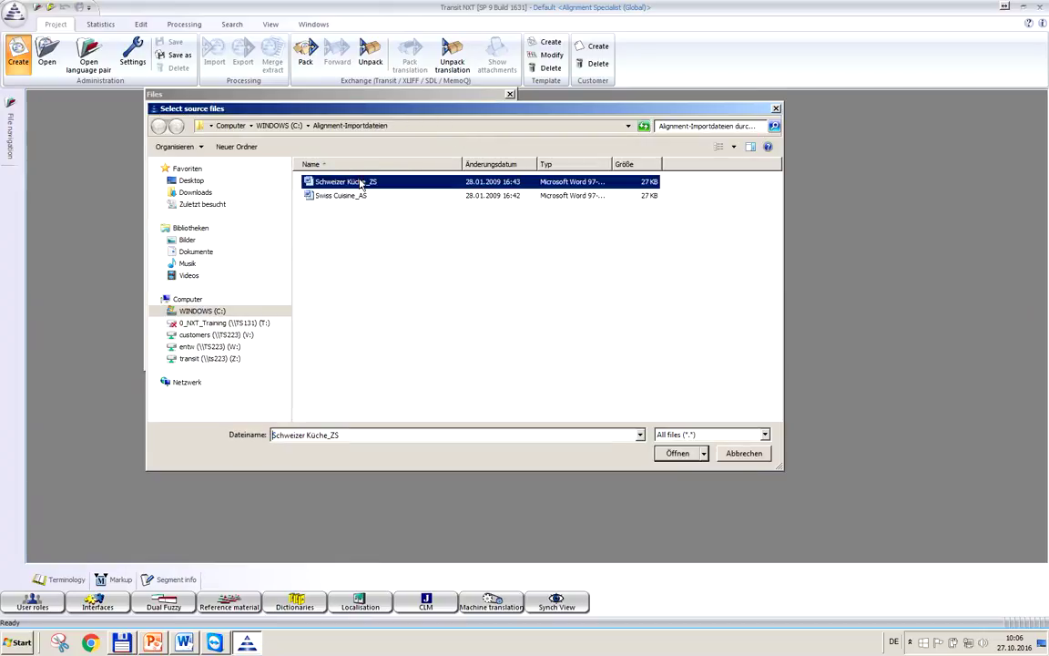
{"action": "left_click", "coordinate": [671, 453]}
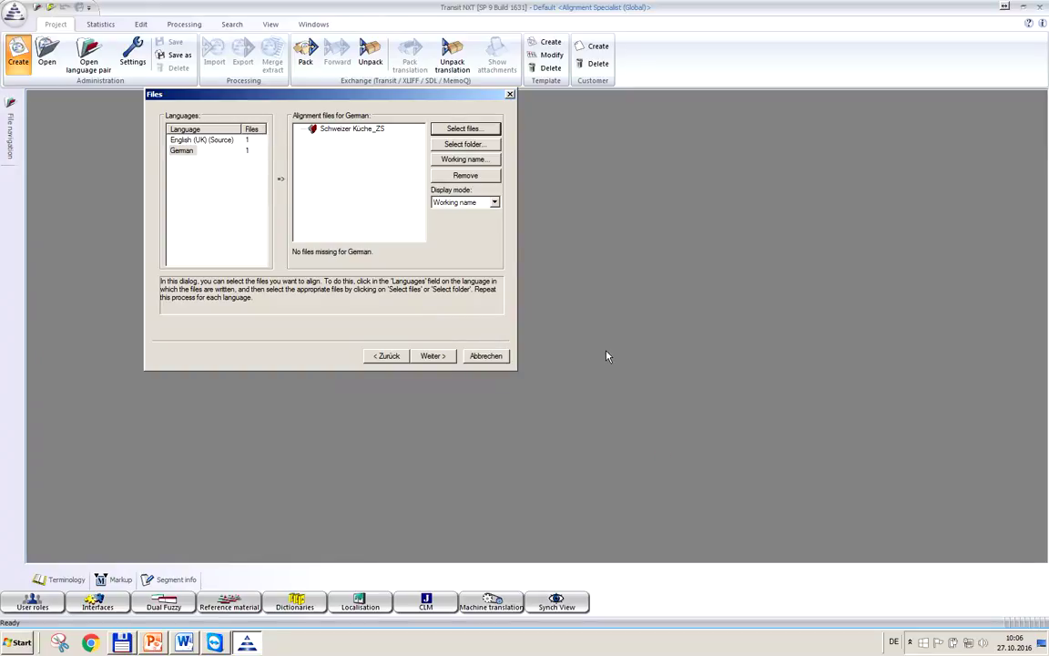
Pair the German file with the English source file by automatic assignment and continue to the dictionary settings.
{"action": "left_click", "coordinate": [432, 356]}
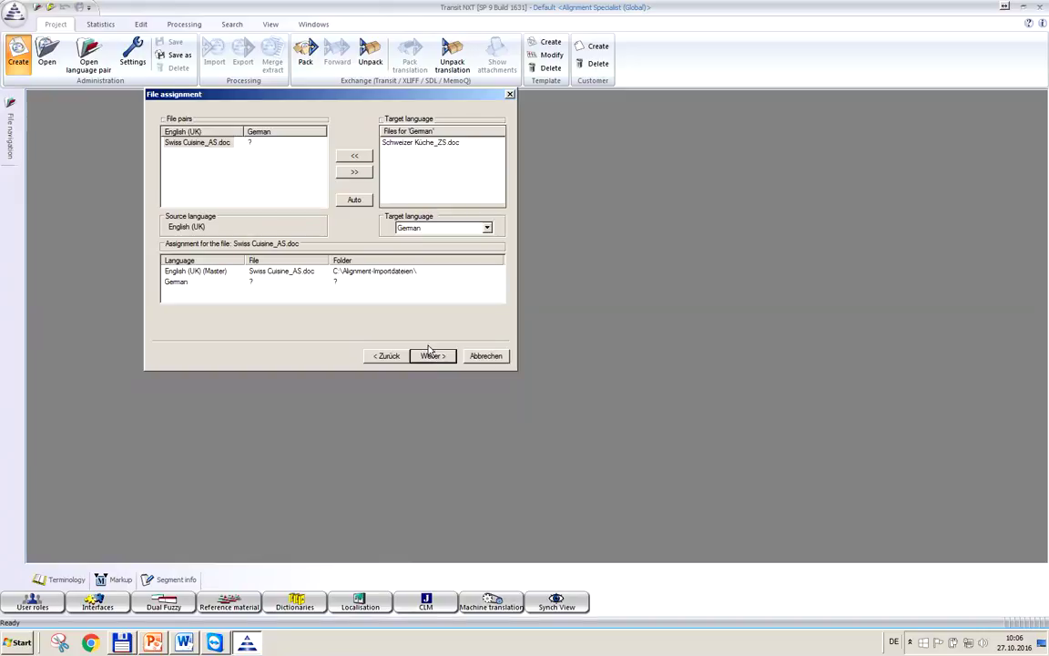
{"action": "left_click", "coordinate": [354, 199]}
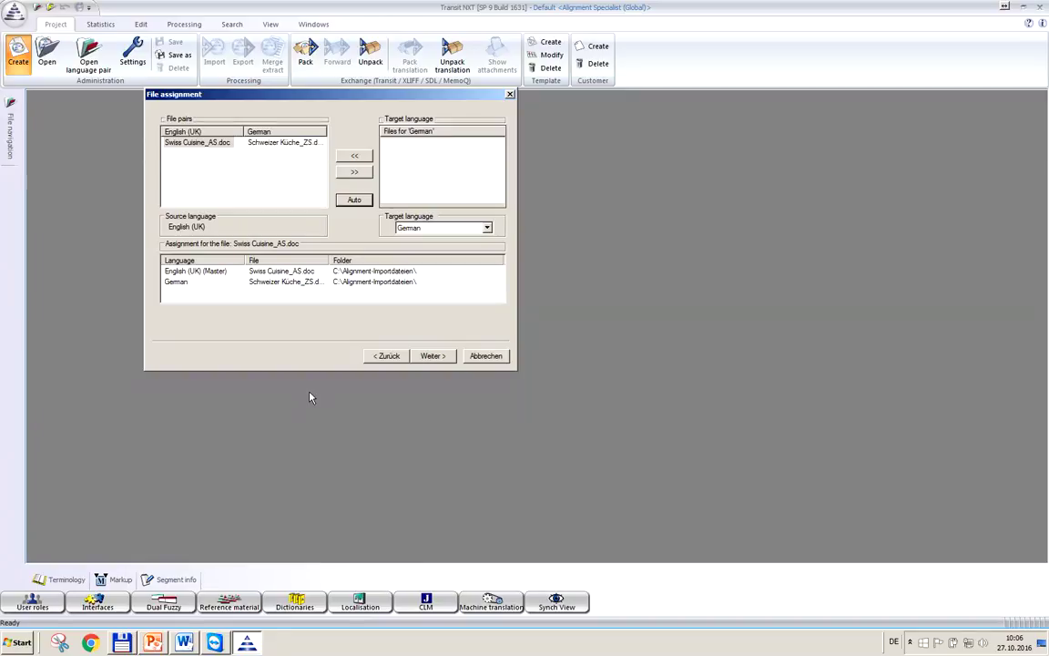
{"action": "left_click", "coordinate": [434, 356]}
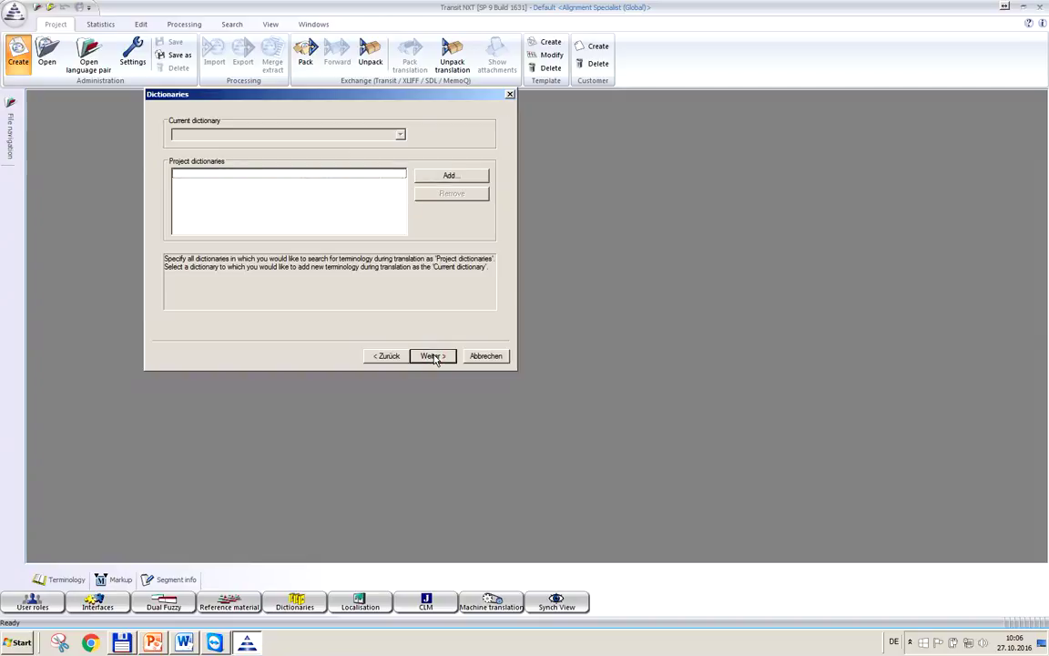
Skip the dictionary settings, set the segmentation mode to "By sentence" with segmentation checking after import, and confirm the advanced project settings.
{"action": "left_click", "coordinate": [433, 356]}
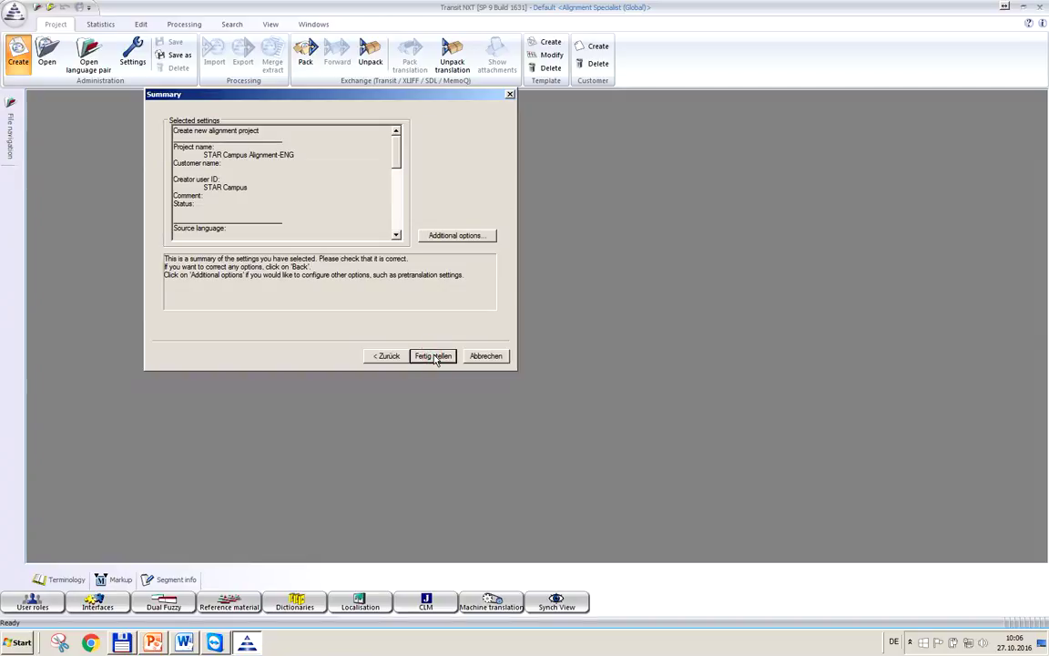
{"action": "left_click", "coordinate": [480, 236]}
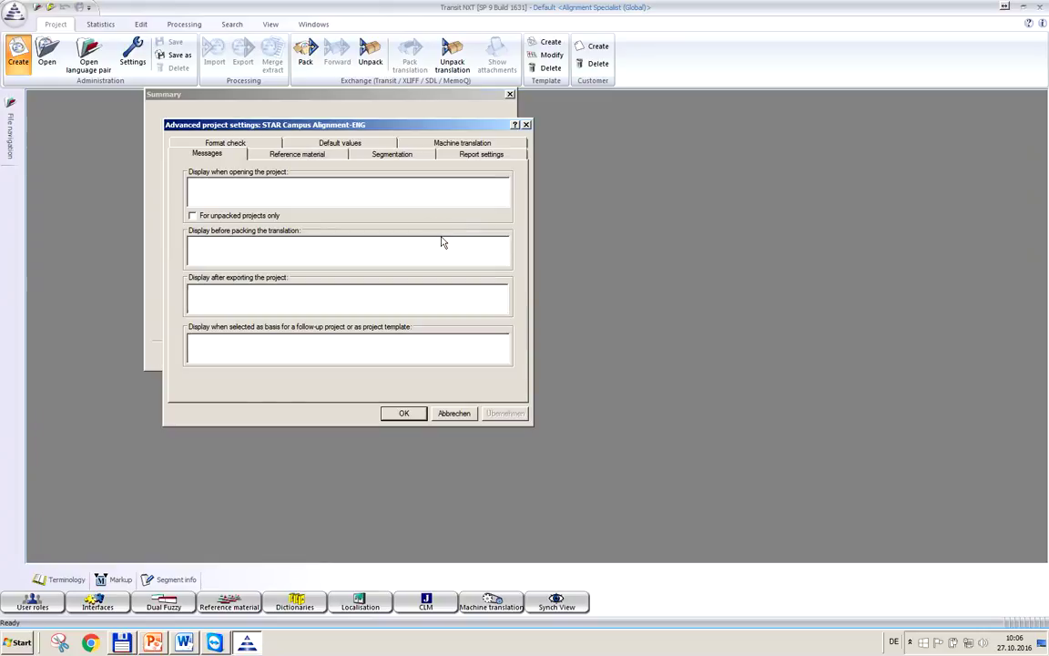
{"action": "left_click", "coordinate": [401, 154]}
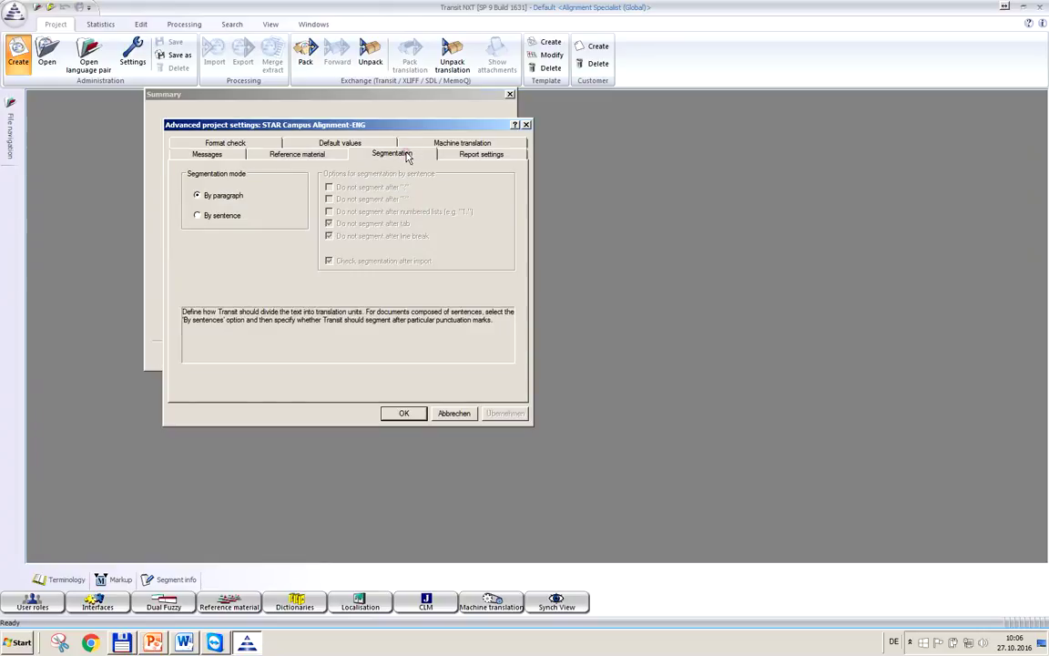
{"action": "left_click", "coordinate": [218, 217]}
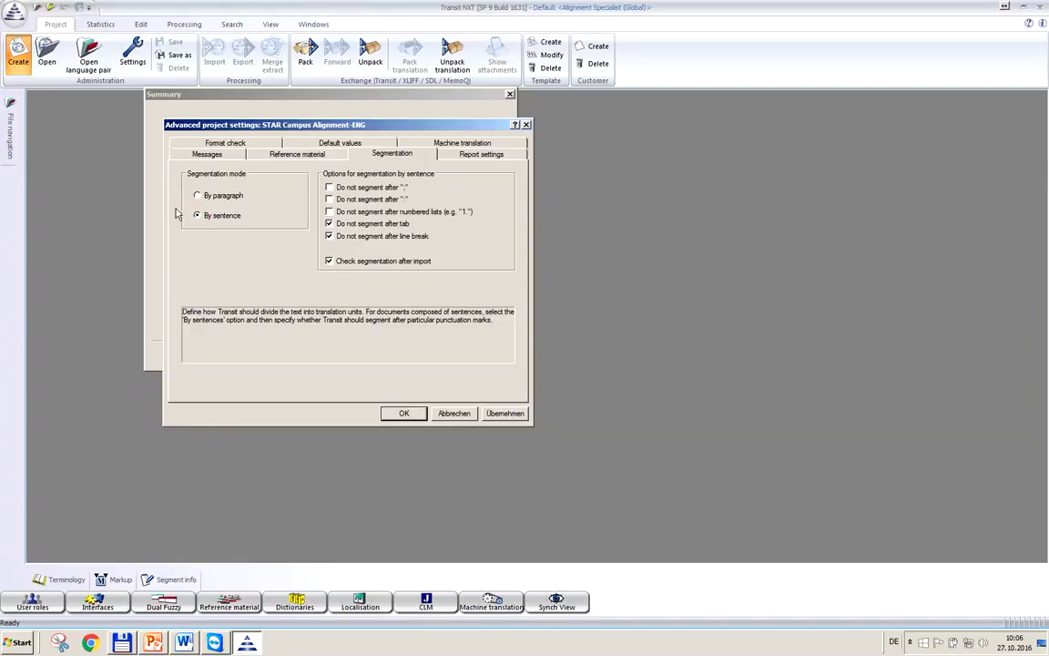
{"action": "left_click", "coordinate": [328, 261]}
{"action": "left_click", "coordinate": [503, 413]}
{"action": "left_click", "coordinate": [405, 413]}
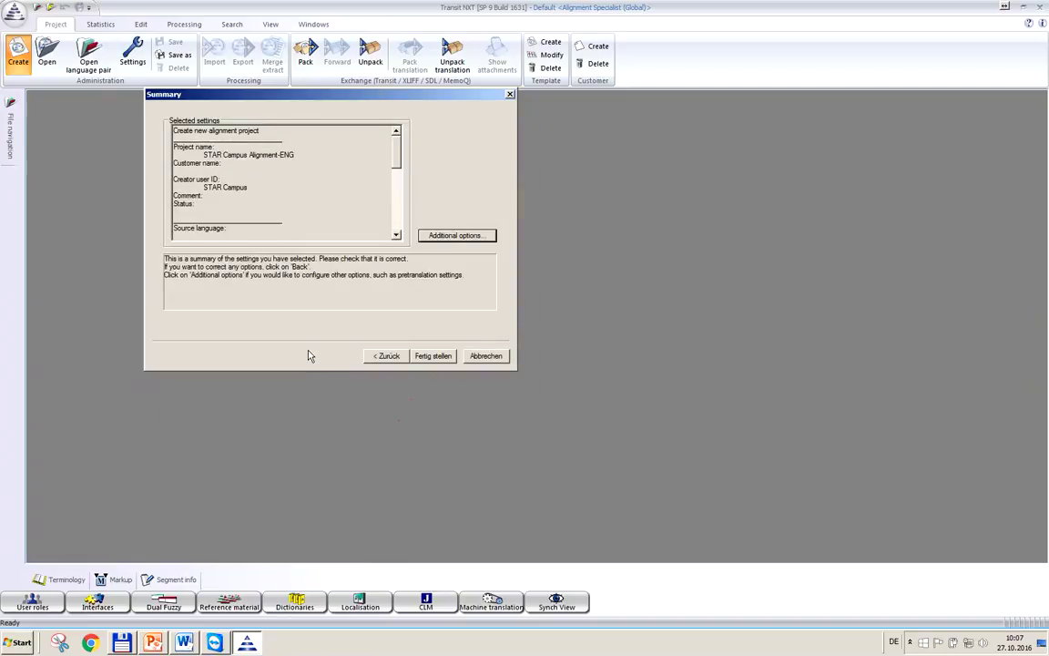
Finish creating the alignment project and start its import for German.
{"action": "left_click", "coordinate": [426, 356]}
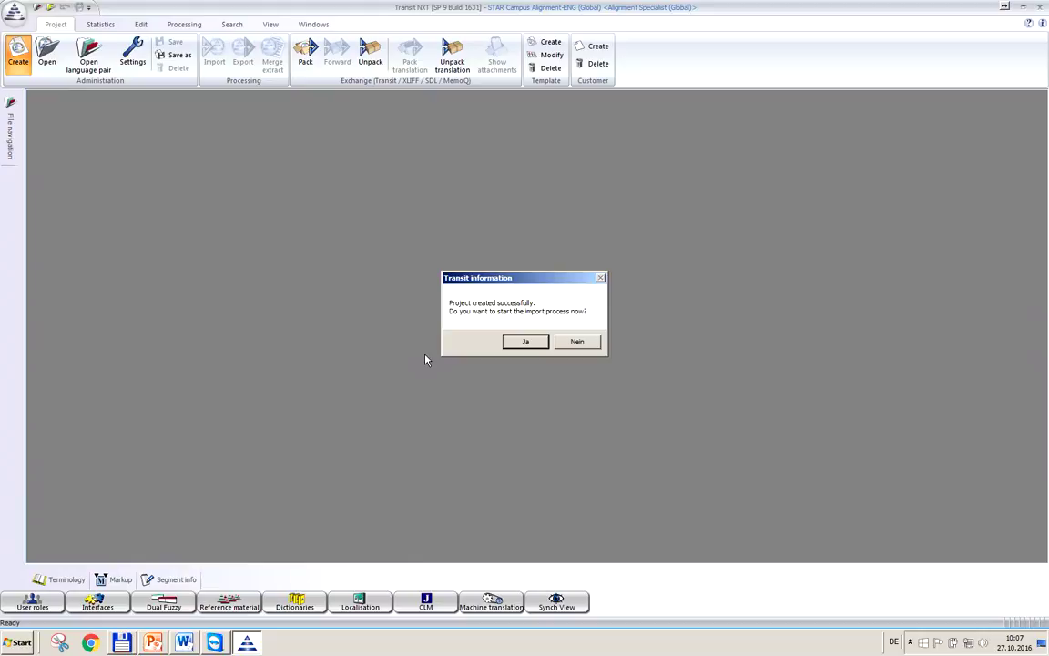
{"action": "left_click", "coordinate": [523, 346]}
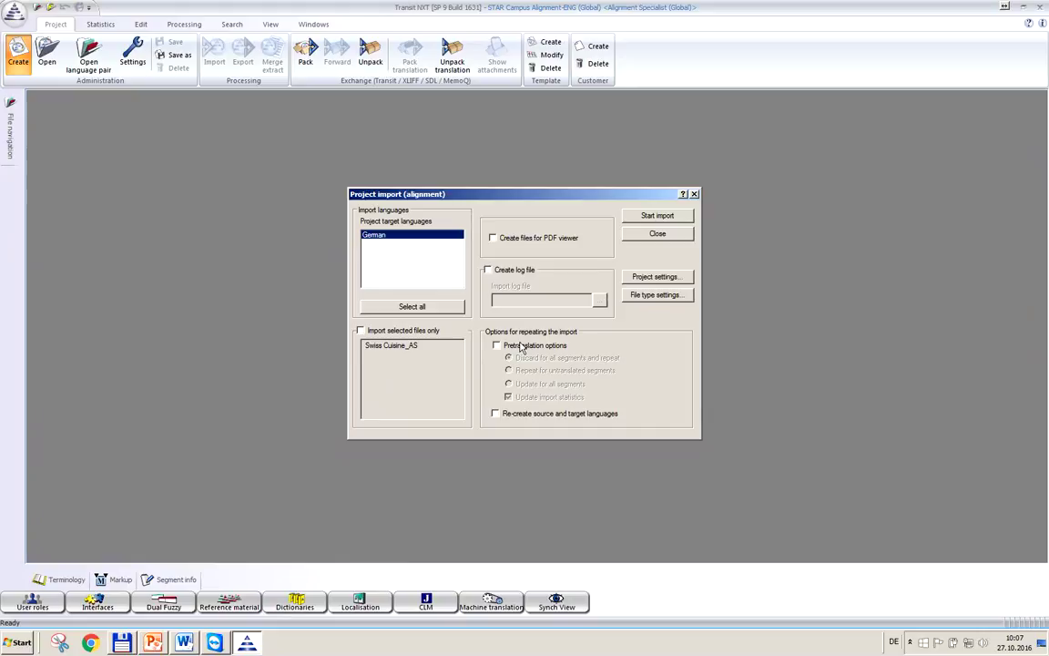
{"action": "left_click", "coordinate": [646, 218]}
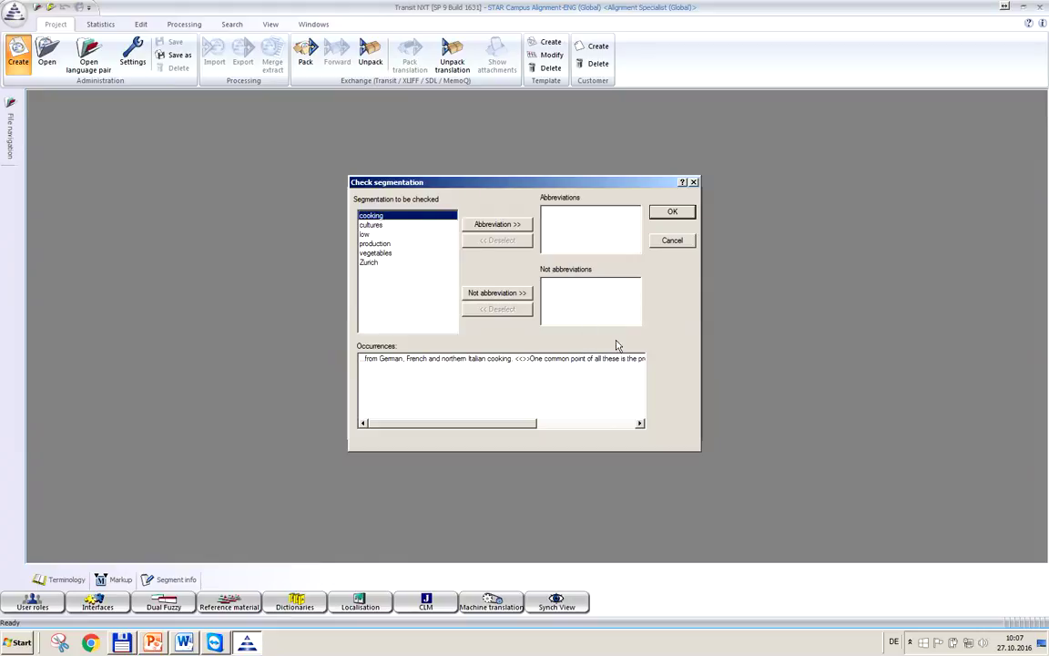
Classify all English words from cooking to Zurich as not abbreviations and save the list for the Project scope.
{"action": "left_click", "coordinate": [368, 263], "text": "shift"}
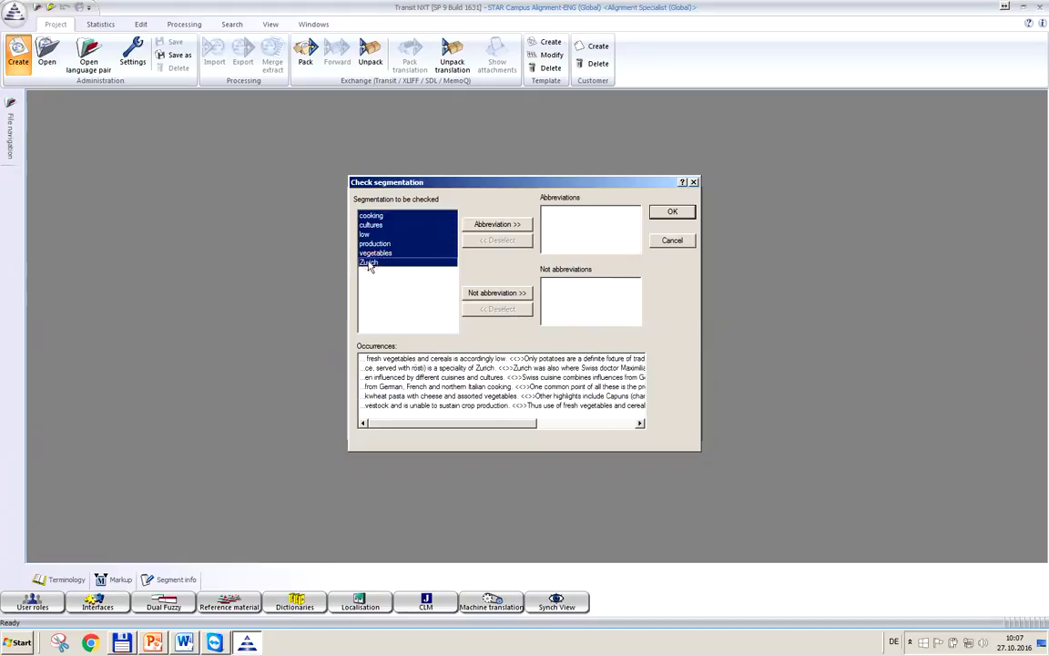
{"action": "left_click", "coordinate": [504, 294]}
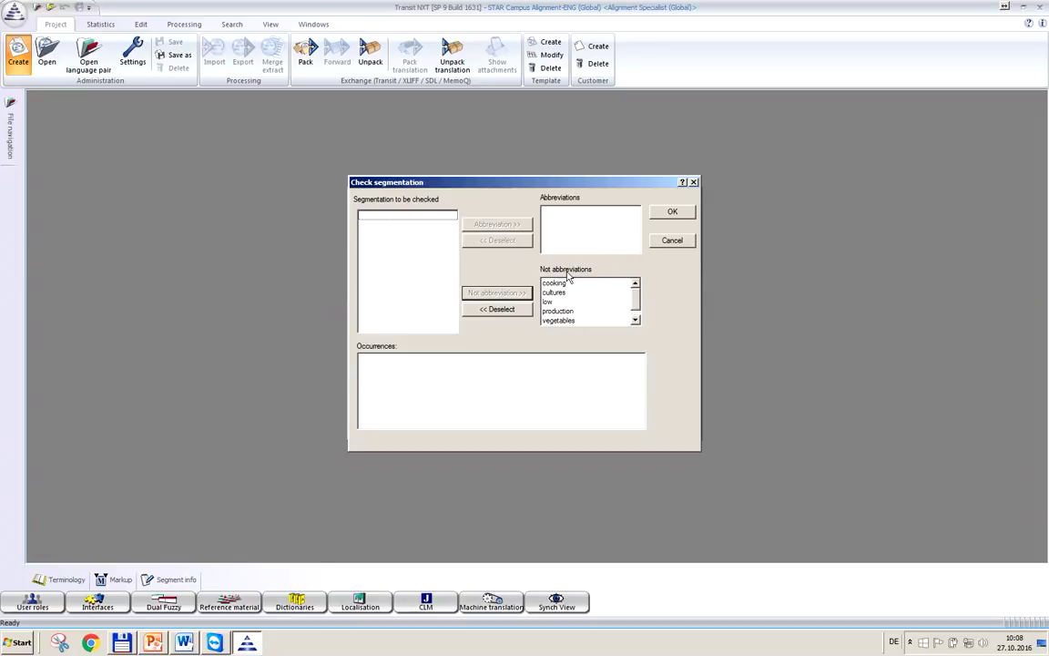
{"action": "left_click", "coordinate": [668, 212]}
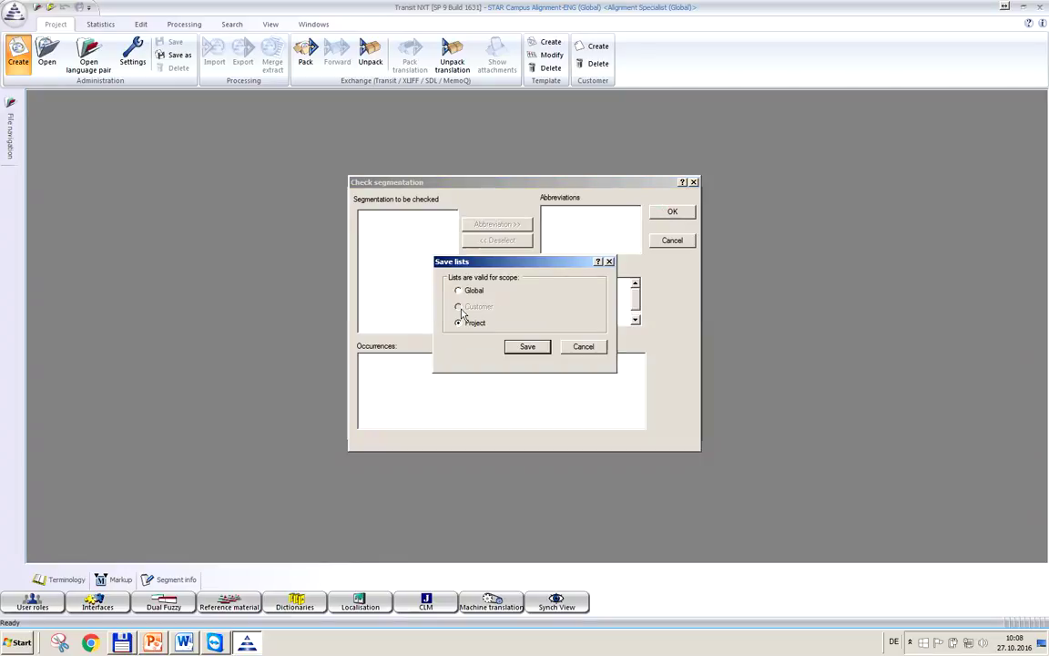
{"action": "left_click", "coordinate": [523, 348]}
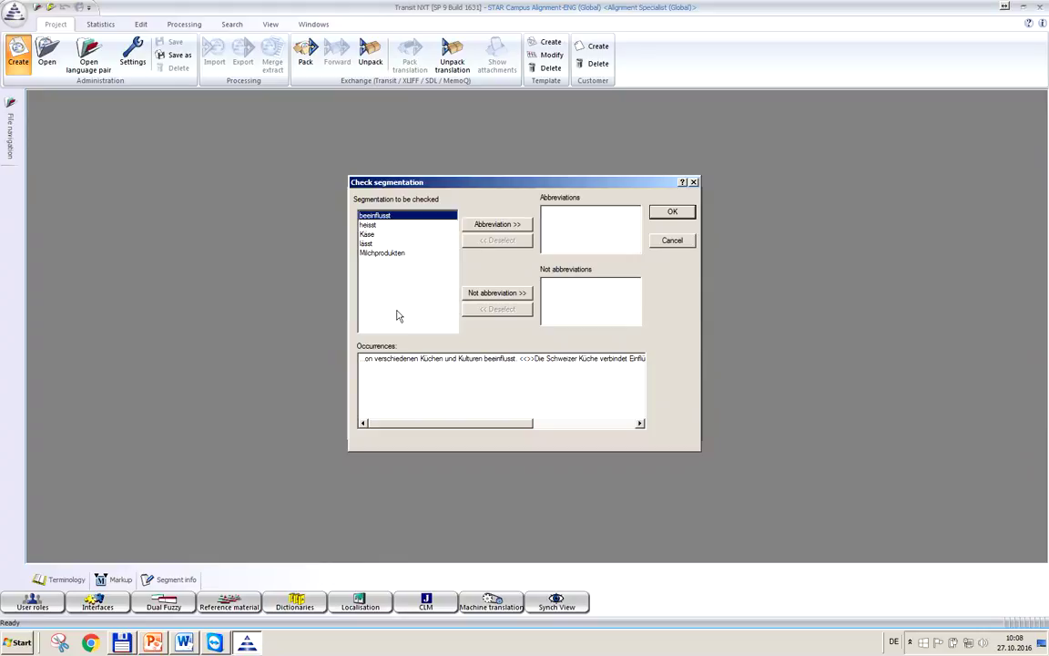
Classify all German words from beeinflusst to Milchprodukten as not abbreviations, save the list, and close the completed import.
{"action": "left_click", "coordinate": [371, 255], "text": "shift"}
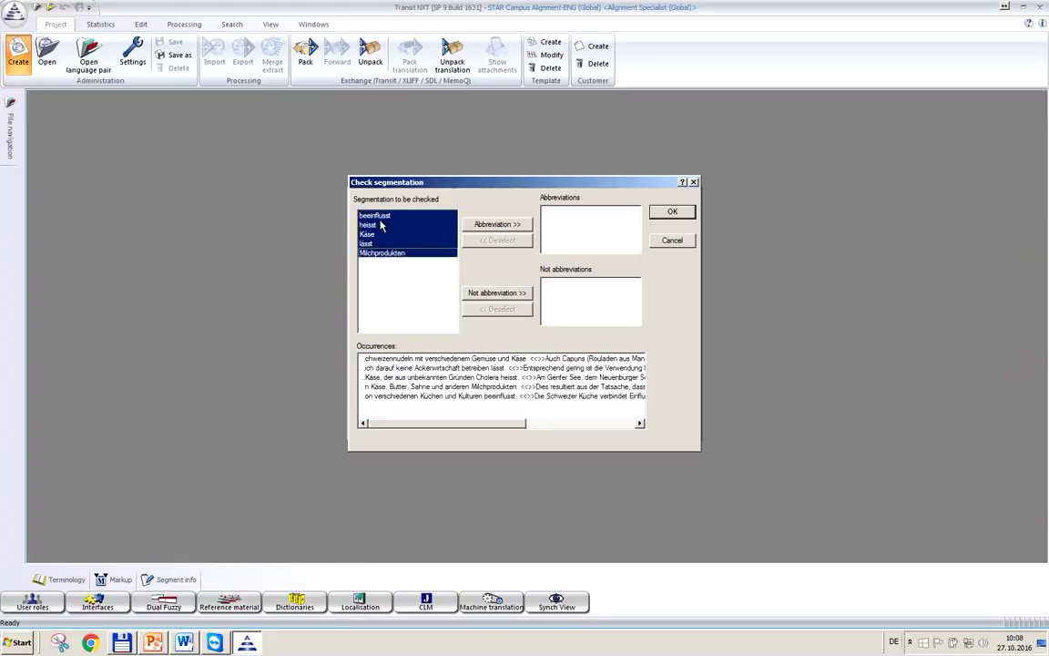
{"action": "left_click", "coordinate": [486, 294]}
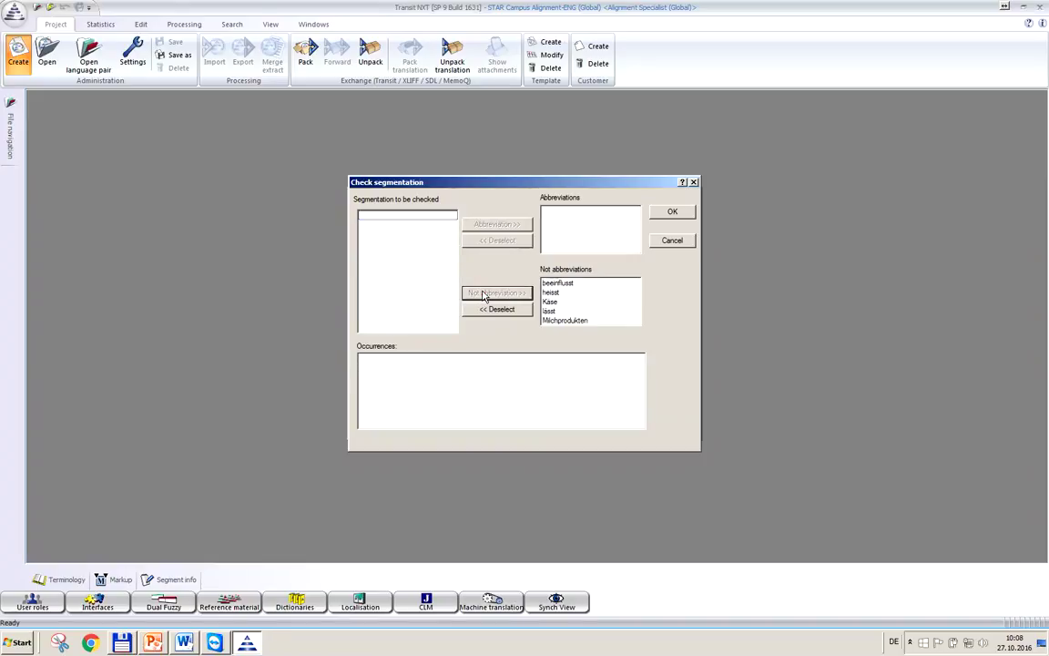
{"action": "left_click", "coordinate": [661, 214]}
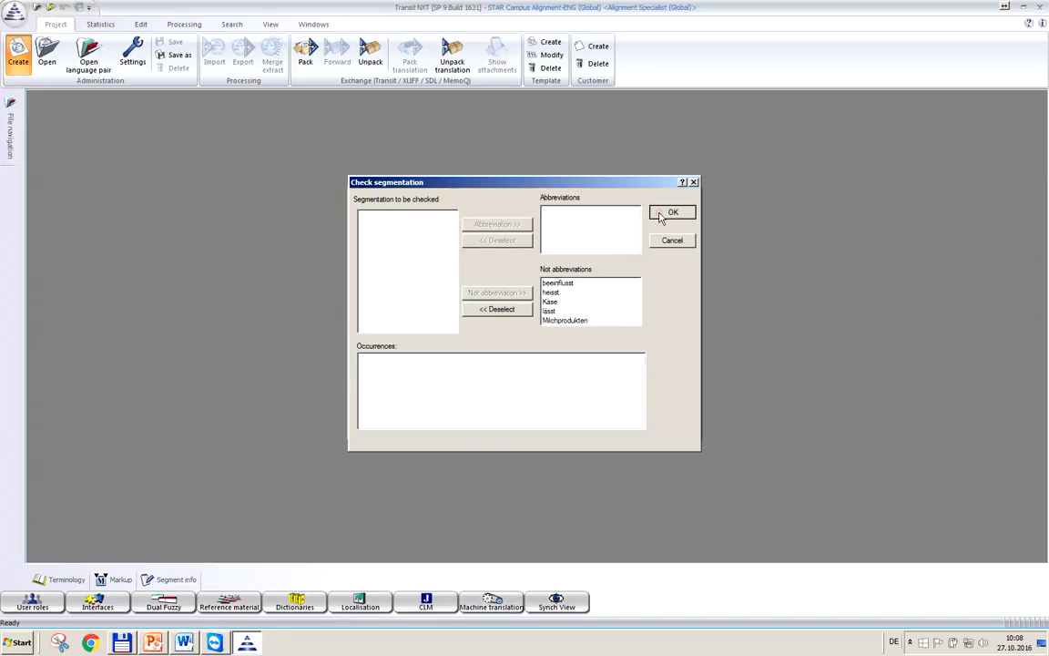
{"action": "left_click", "coordinate": [527, 347]}
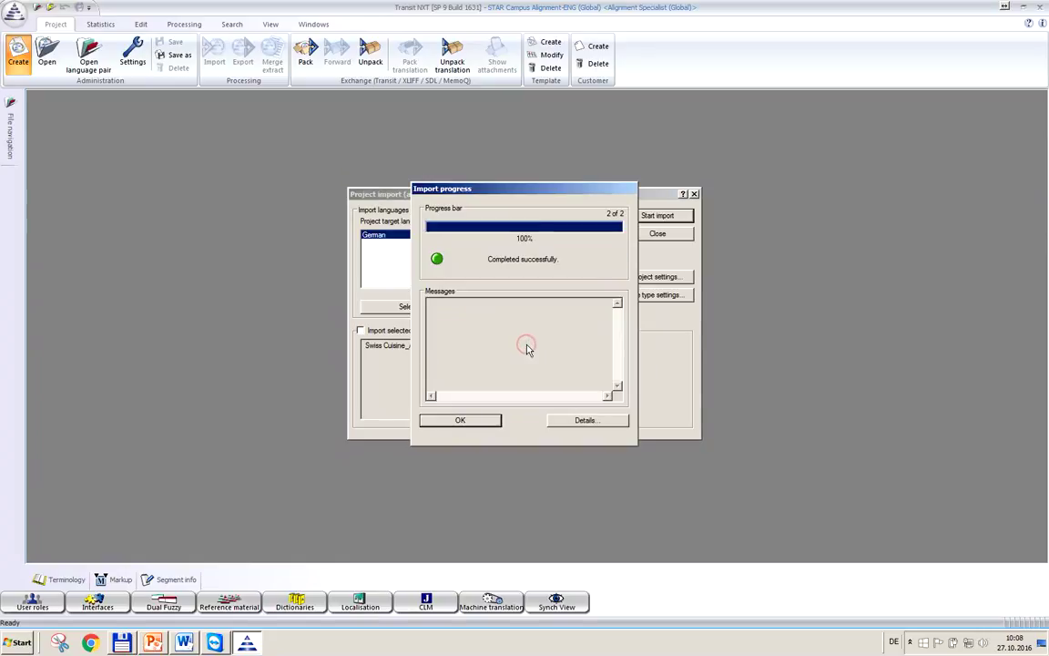
{"action": "left_click", "coordinate": [458, 421]}
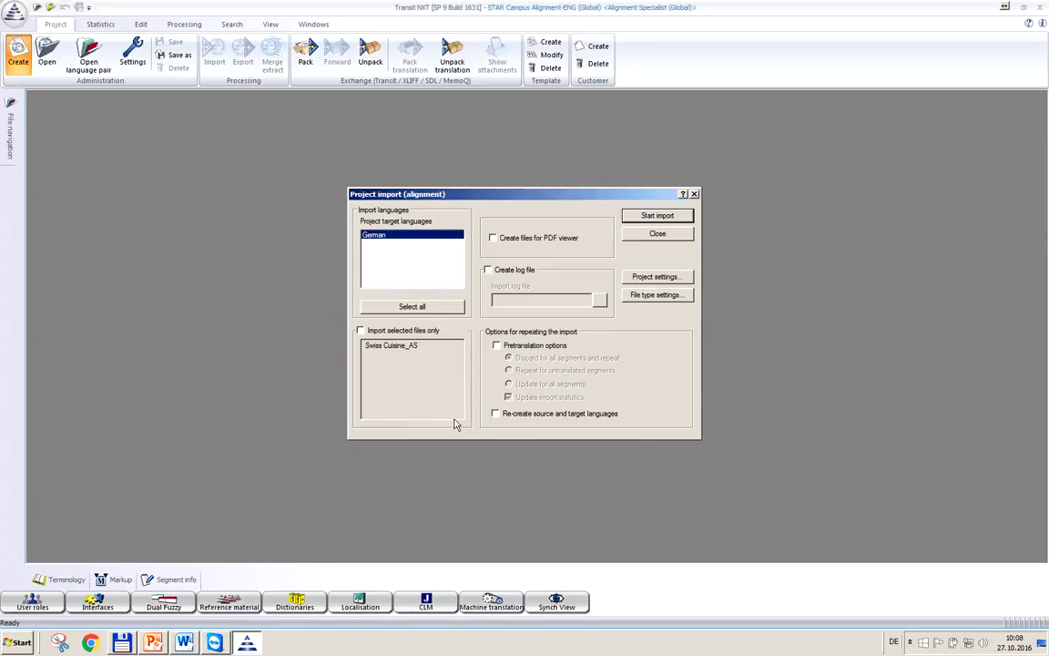
{"action": "left_click", "coordinate": [638, 236]}
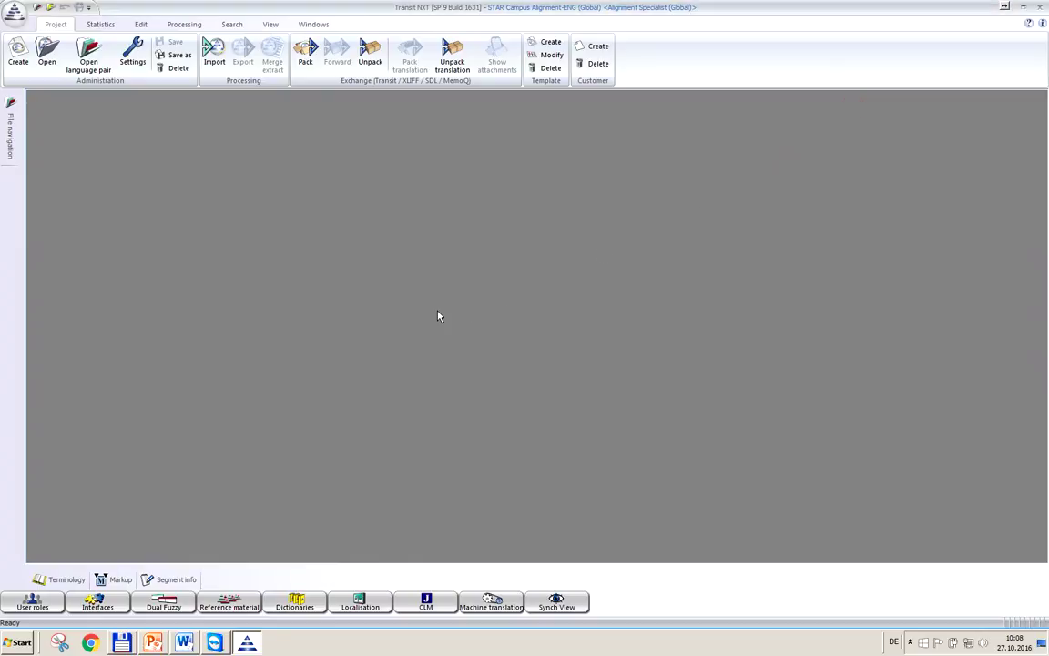
Open the Swiss Cuisine_AS language pair in separate windows and turn on alignment mode.
{"action": "left_click", "coordinate": [88, 56]}
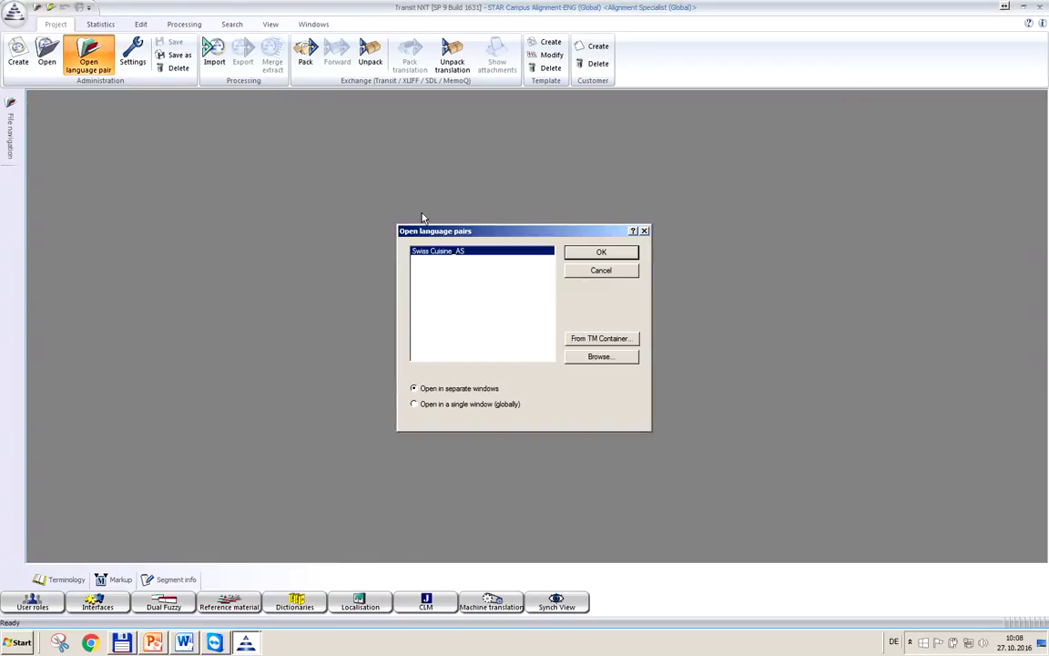
{"action": "left_click", "coordinate": [600, 252]}
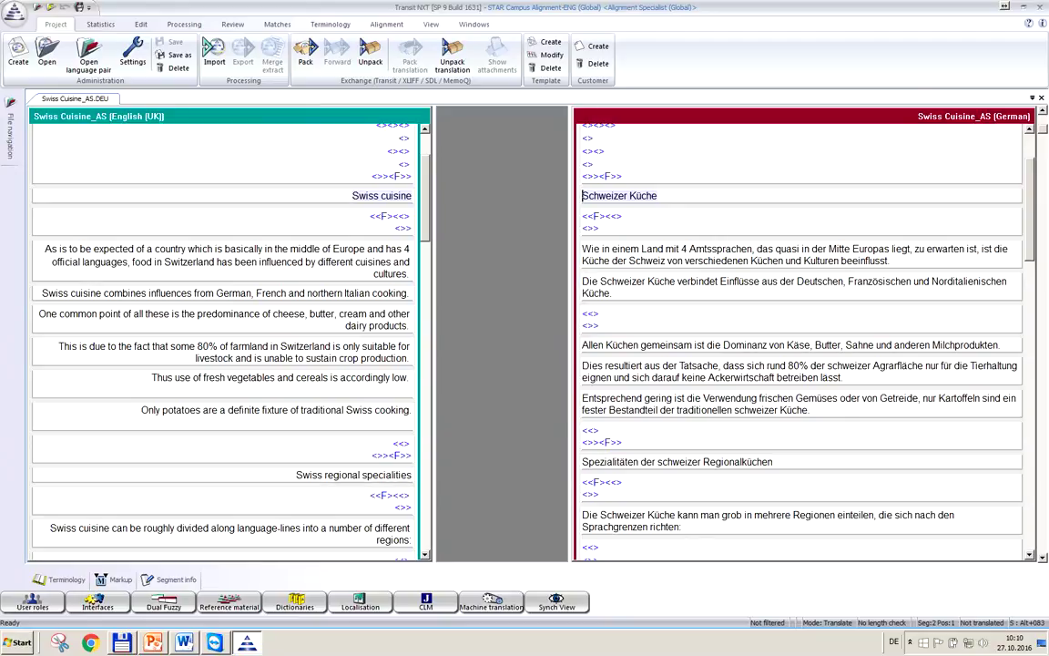
{"action": "left_click", "coordinate": [376, 23]}
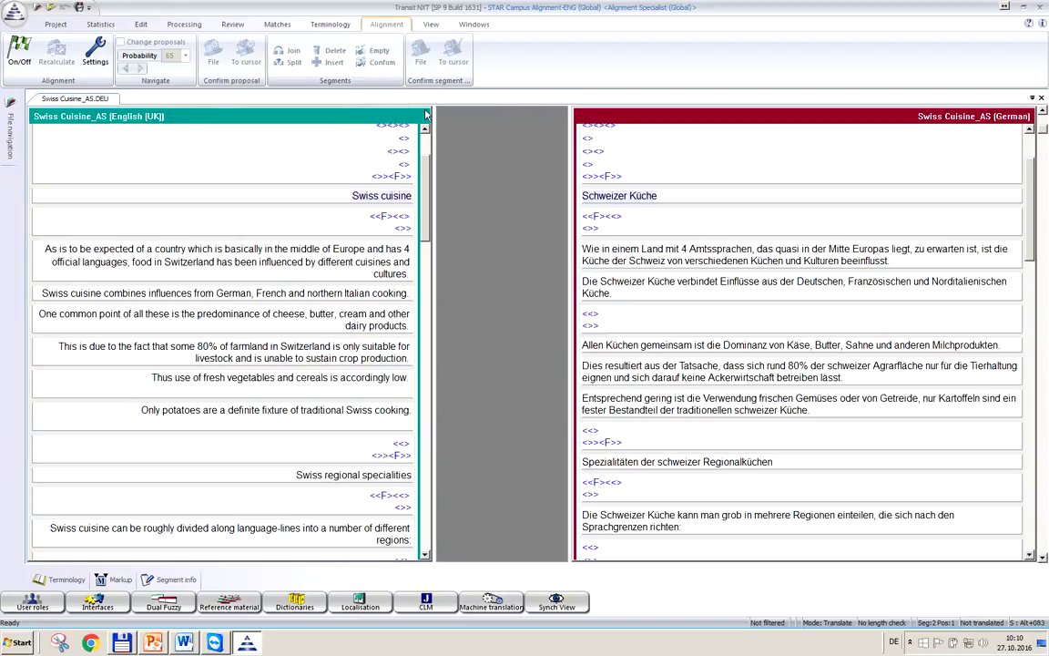
{"action": "left_click", "coordinate": [19, 48]}
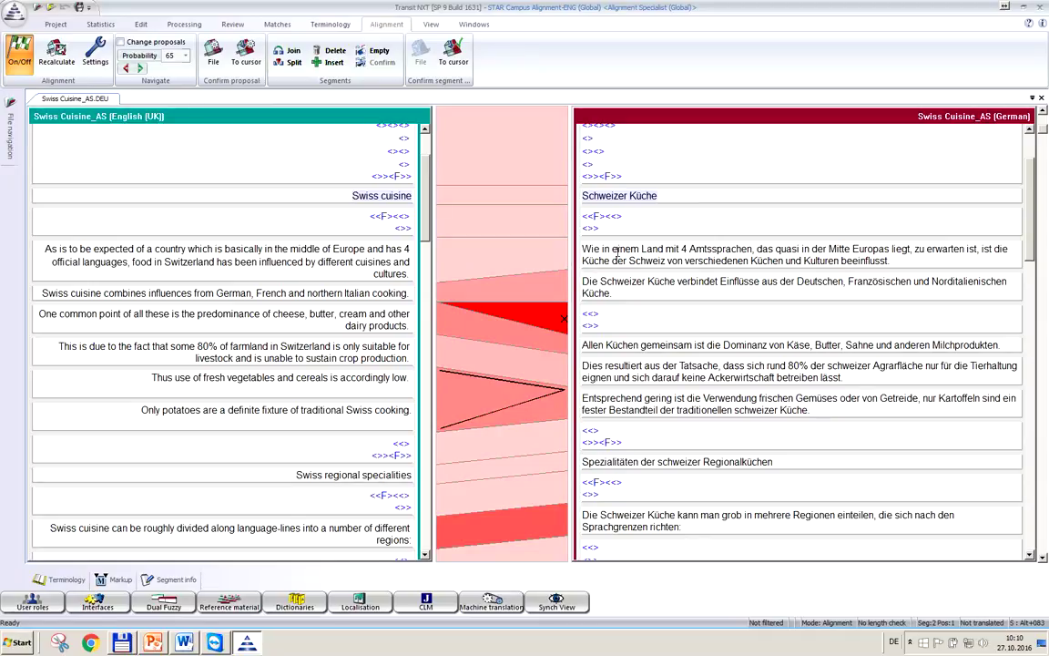
Compare the opening English and German sentences and confirm the alignment proposals up to the German segment "Die Schweizer Küche verbindet Einflüsse…".
{"action": "left_click", "coordinate": [590, 248]}
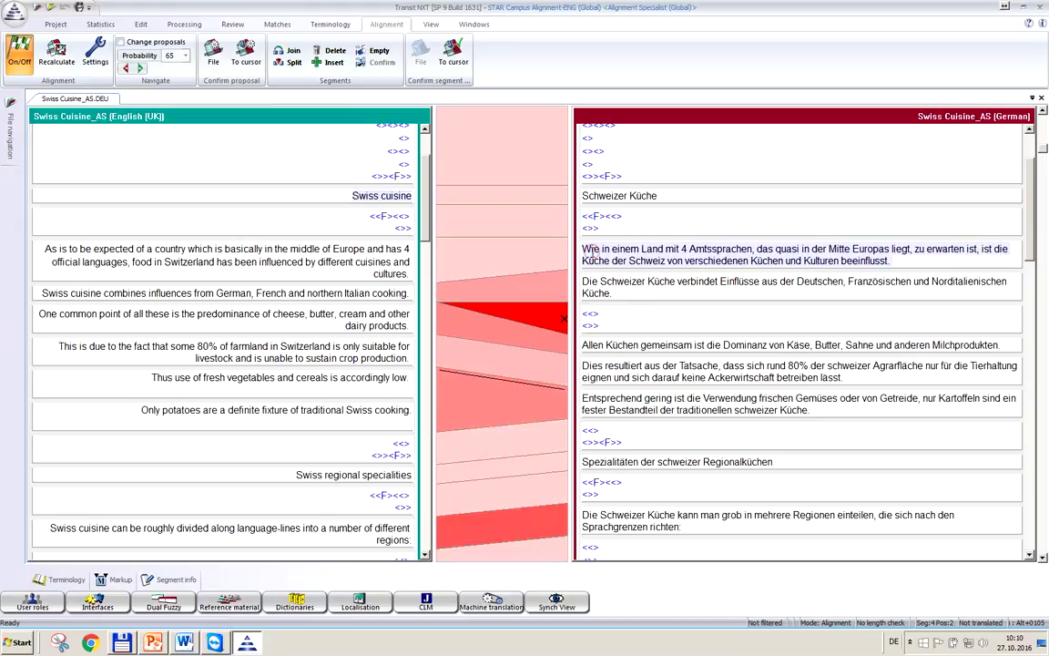
{"action": "left_click", "coordinate": [389, 266]}
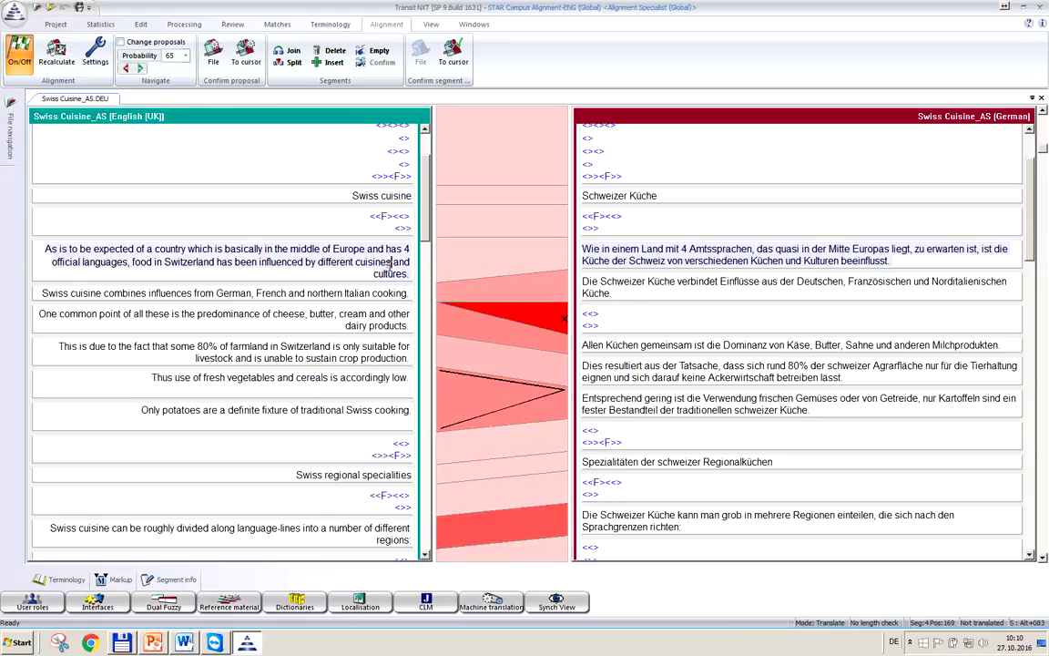
{"action": "left_click", "coordinate": [394, 292]}
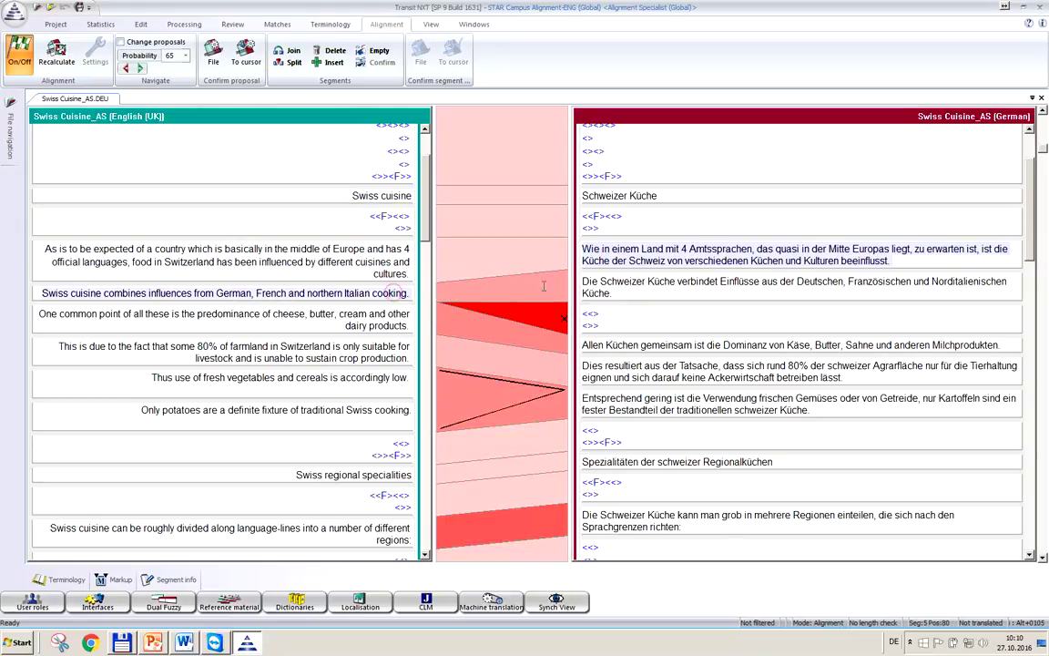
{"action": "left_click", "coordinate": [609, 283]}
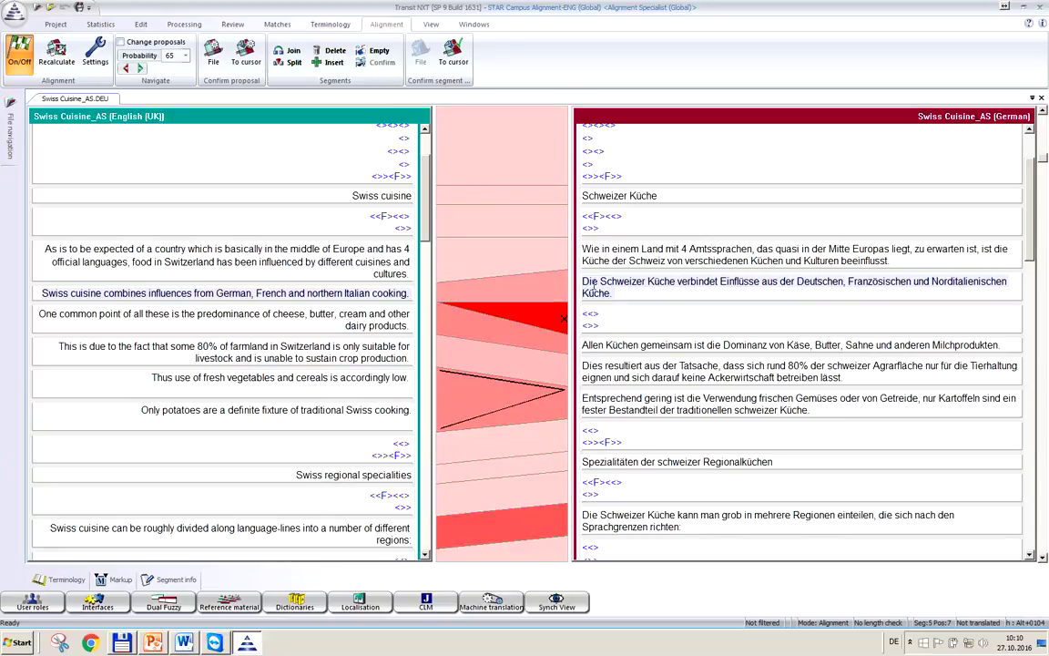
{"action": "left_click", "coordinate": [395, 293]}
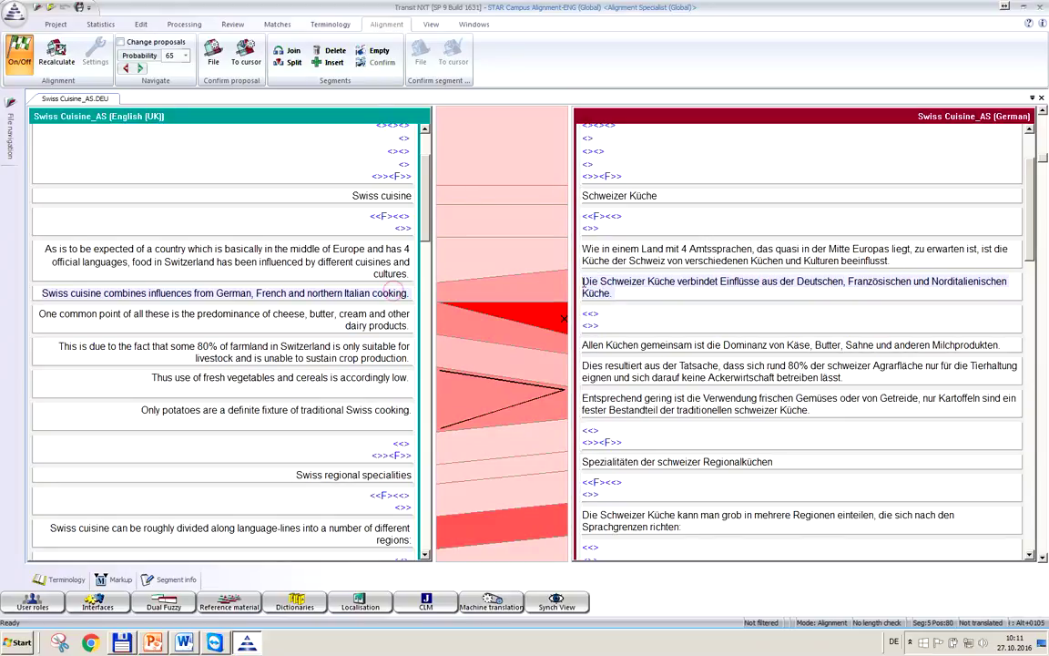
{"action": "left_click", "coordinate": [594, 282]}
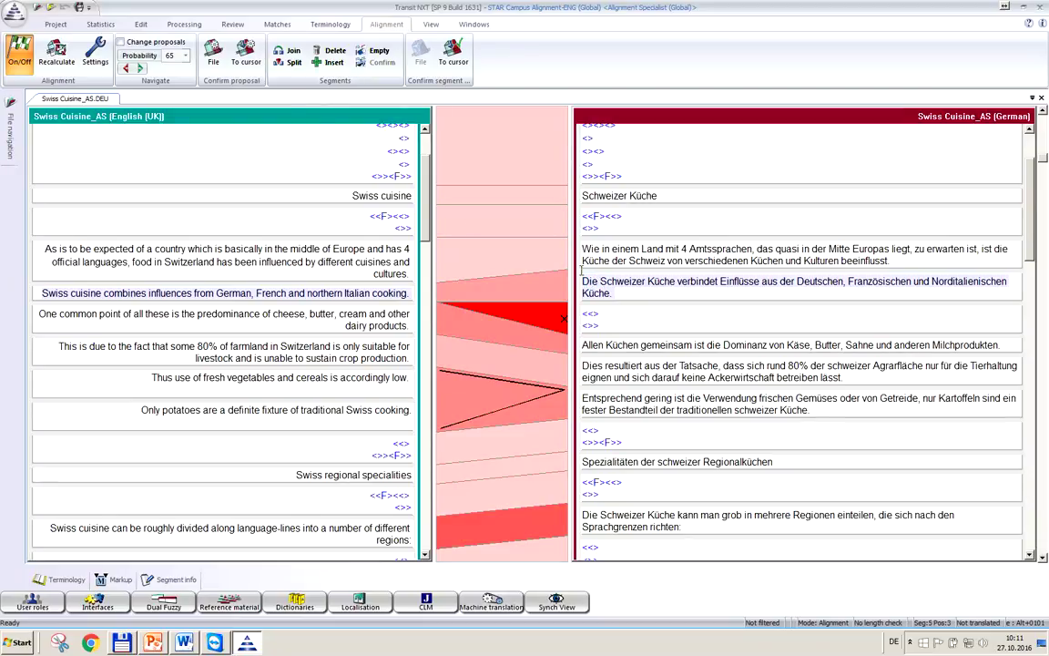
{"action": "left_click", "coordinate": [244, 55]}
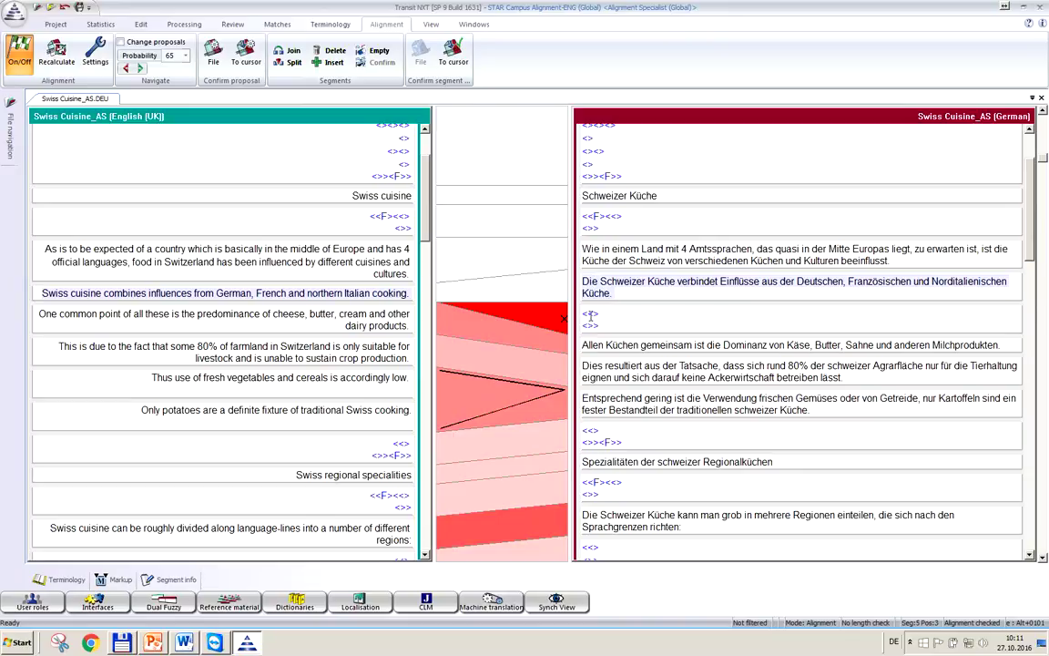
Match "One common point of all these…" with "Allen Küchen gemeinsam…" and confirm the alignment proposals up to that segment.
{"action": "left_click", "coordinate": [393, 314]}
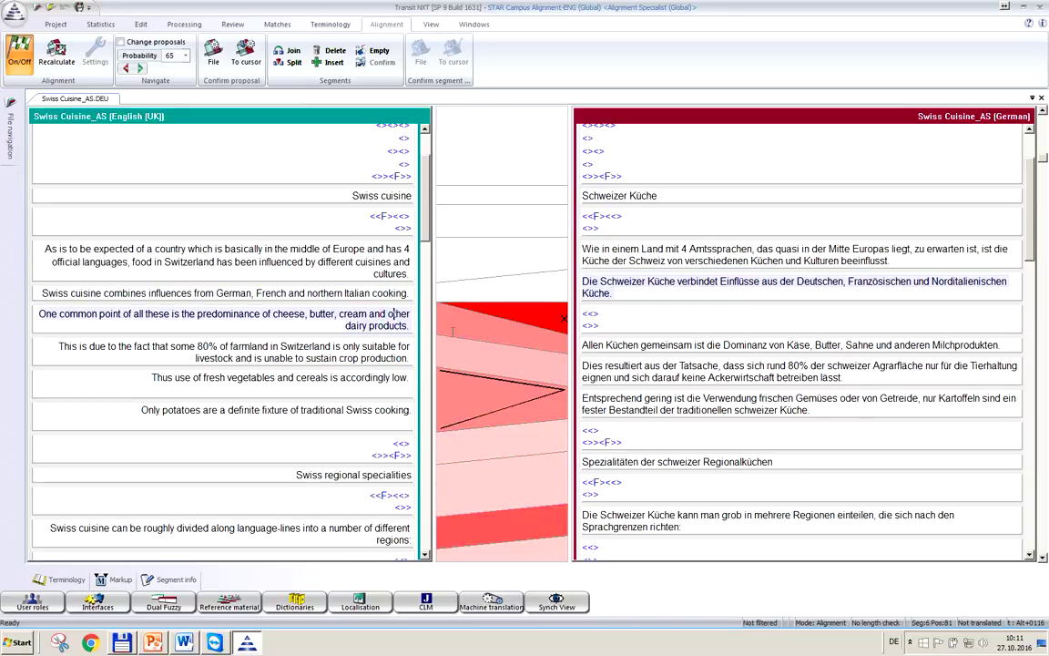
{"action": "left_click", "coordinate": [622, 343]}
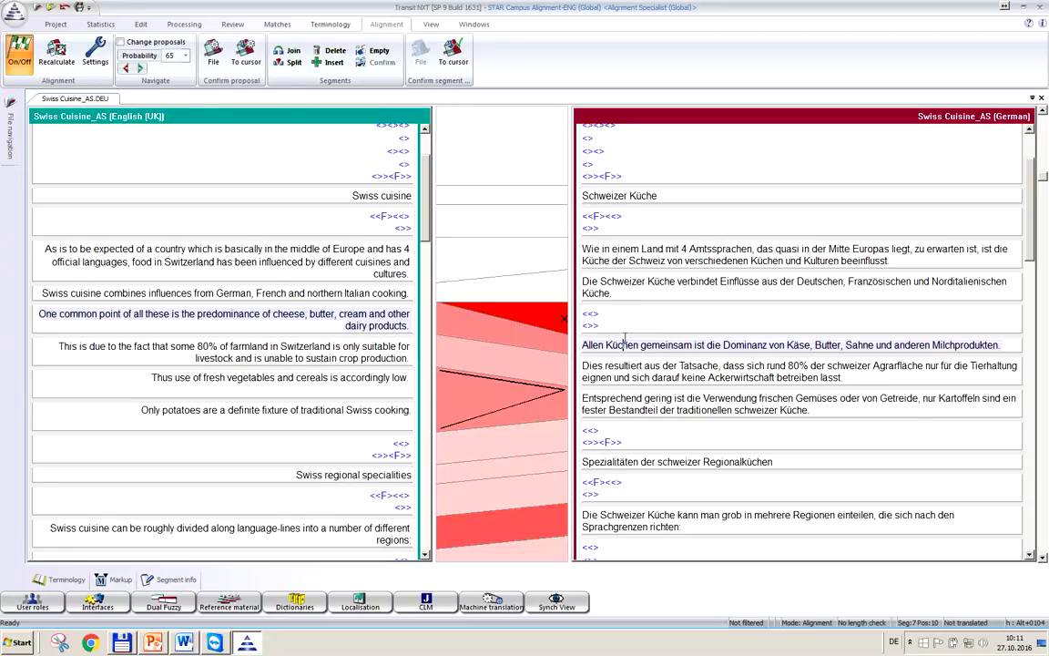
{"action": "left_click", "coordinate": [244, 57]}
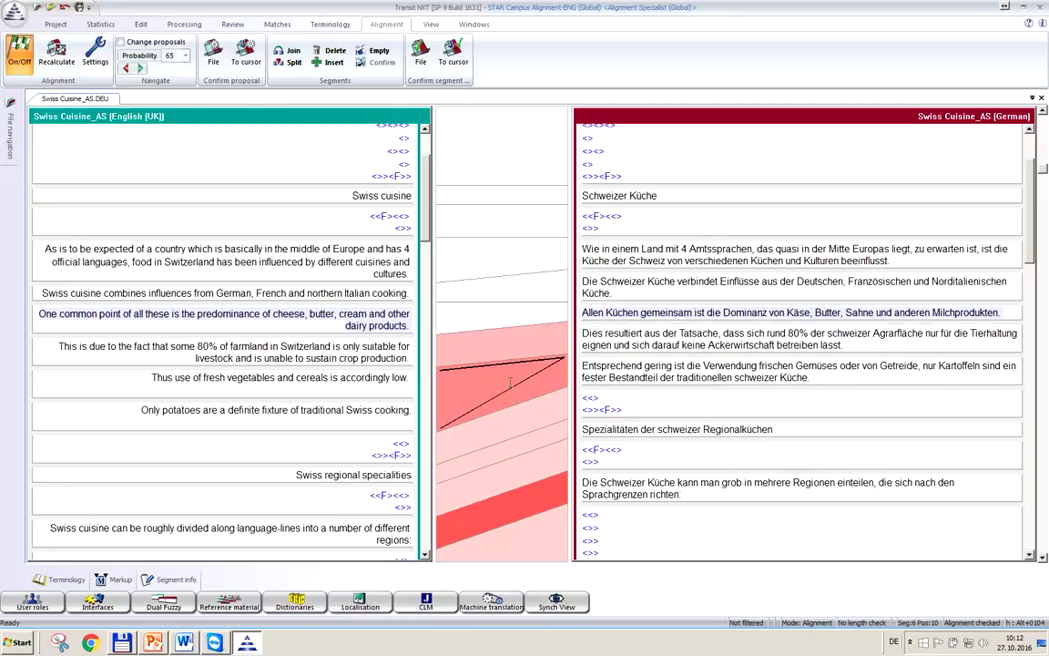
Match "Thus use of fresh vegetables…" and "Only potatoes are…" with "Entsprechend gering ist…" and confirm the alignment proposals up to that German segment.
{"action": "left_click", "coordinate": [401, 377]}
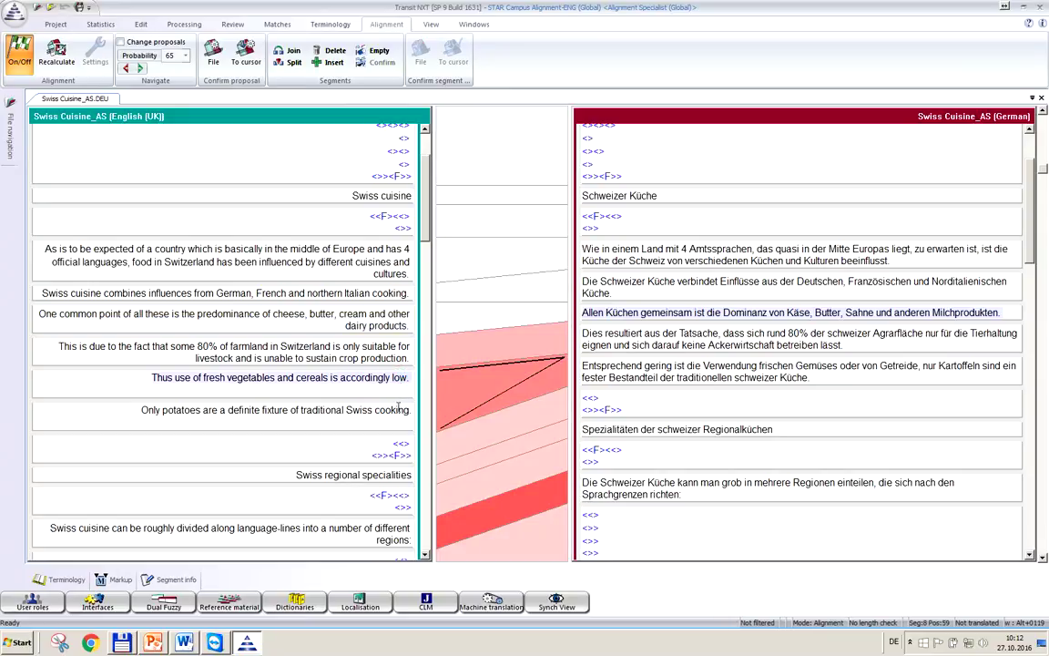
{"action": "left_click", "coordinate": [401, 410]}
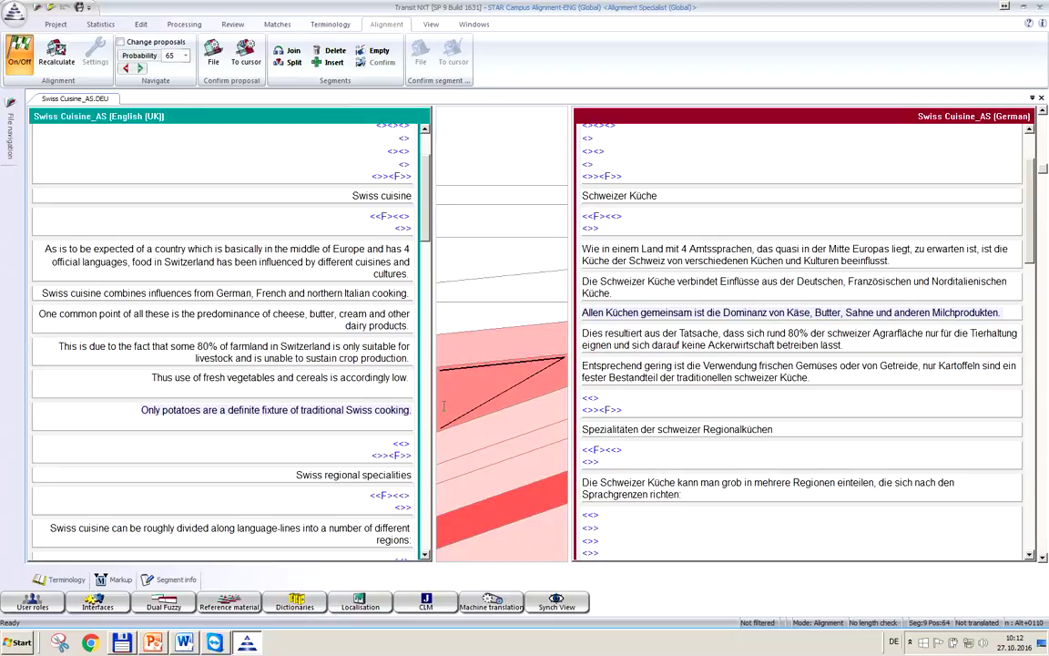
{"action": "left_click", "coordinate": [610, 365]}
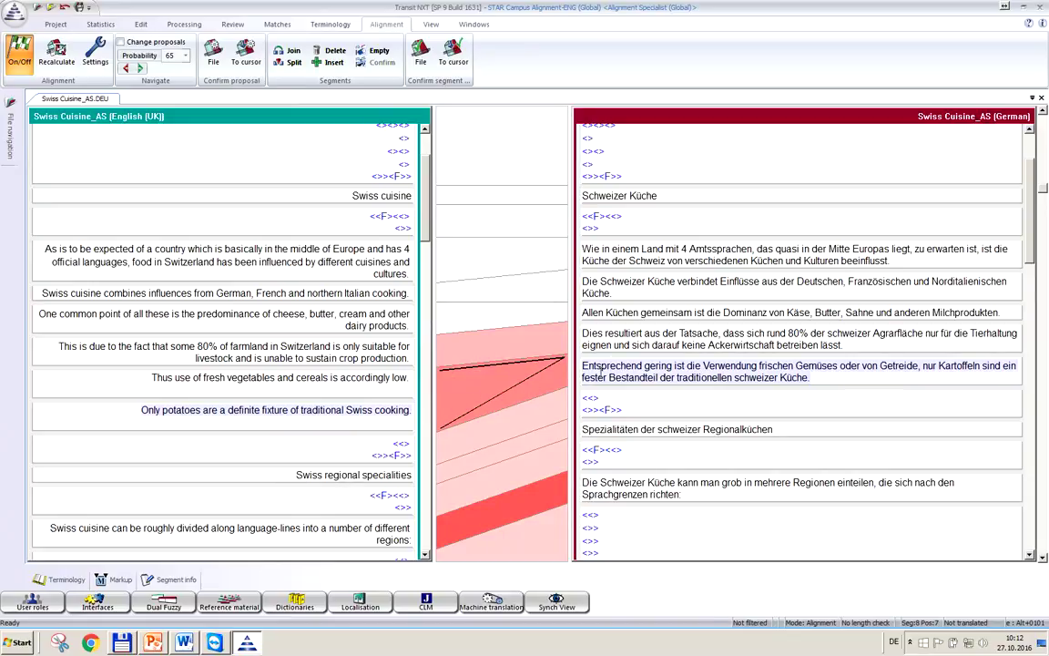
{"action": "left_click", "coordinate": [599, 376]}
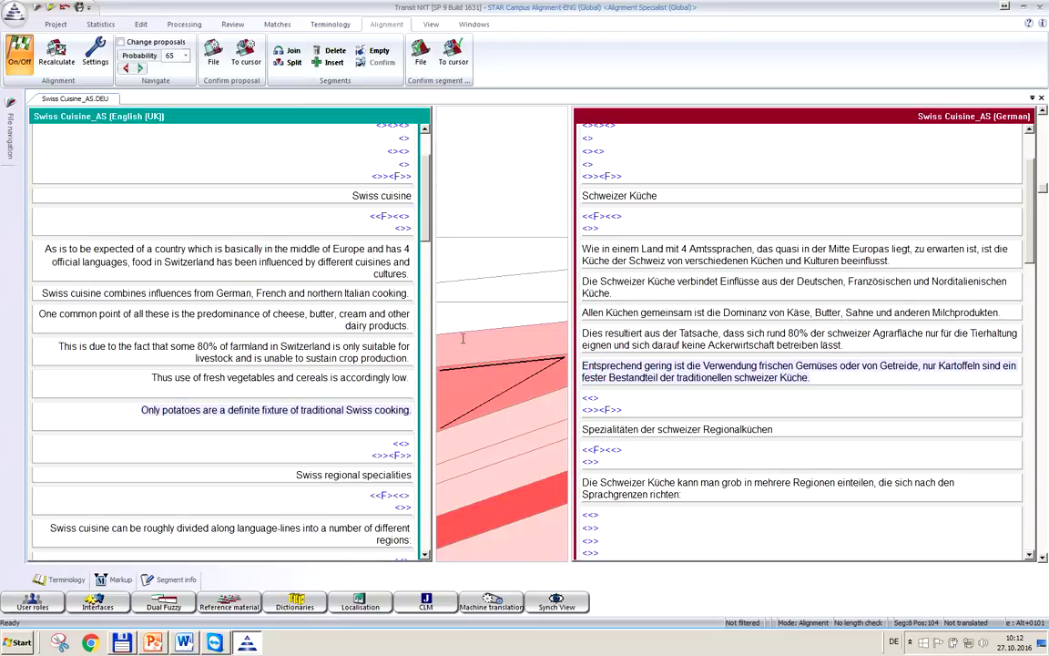
{"action": "left_click", "coordinate": [246, 52]}
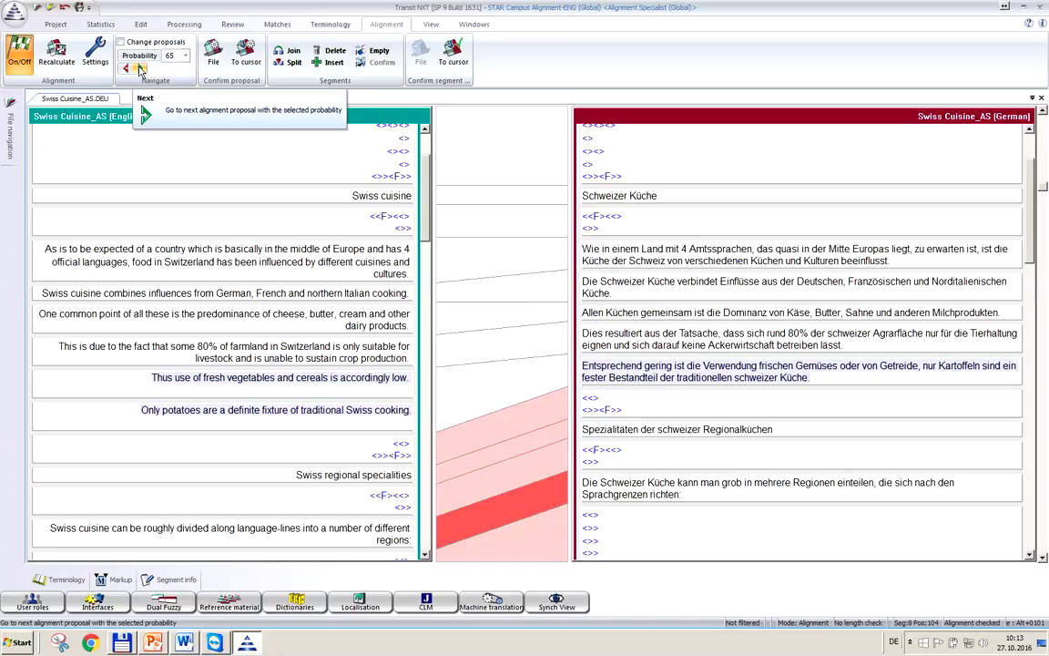
Go to the next alignment proposal at probability 65 and confirm the proposals up to "Die Schweizer Küche kann man grob…".
{"action": "left_click", "coordinate": [140, 70]}
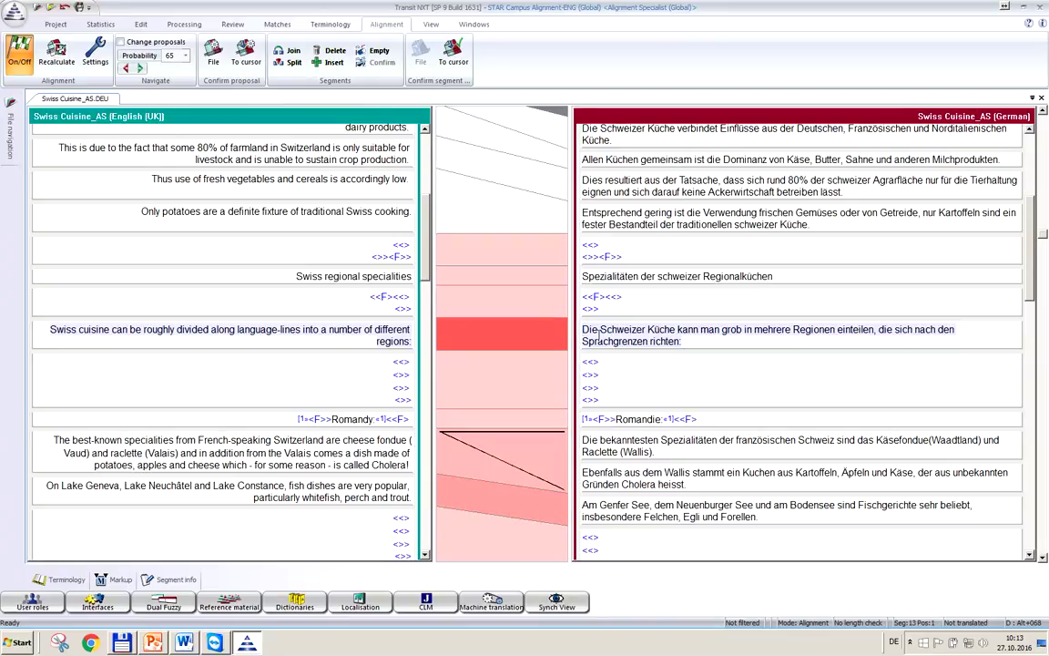
{"action": "left_click", "coordinate": [616, 330]}
{"action": "left_click", "coordinate": [244, 55]}
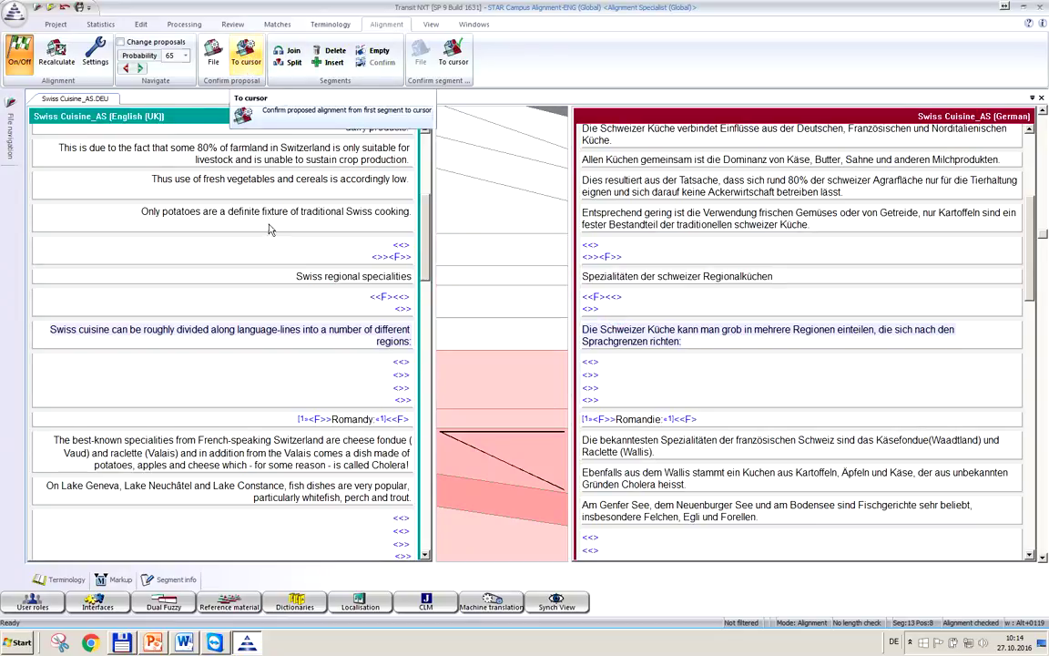
Match "The best-known specialities…" with its two German segments and confirm the alignment proposals up to "Ebenfalls aus dem Wallis…".
{"action": "left_click", "coordinate": [417, 448]}
{"action": "mouse_move", "coordinate": [417, 448]}
{"action": "left_mouse_down"}
{"action": "mouse_move", "coordinate": [491, 446]}
{"action": "mouse_move", "coordinate": [547, 469]}
{"action": "mouse_move", "coordinate": [534, 483]}
{"action": "left_mouse_up"}
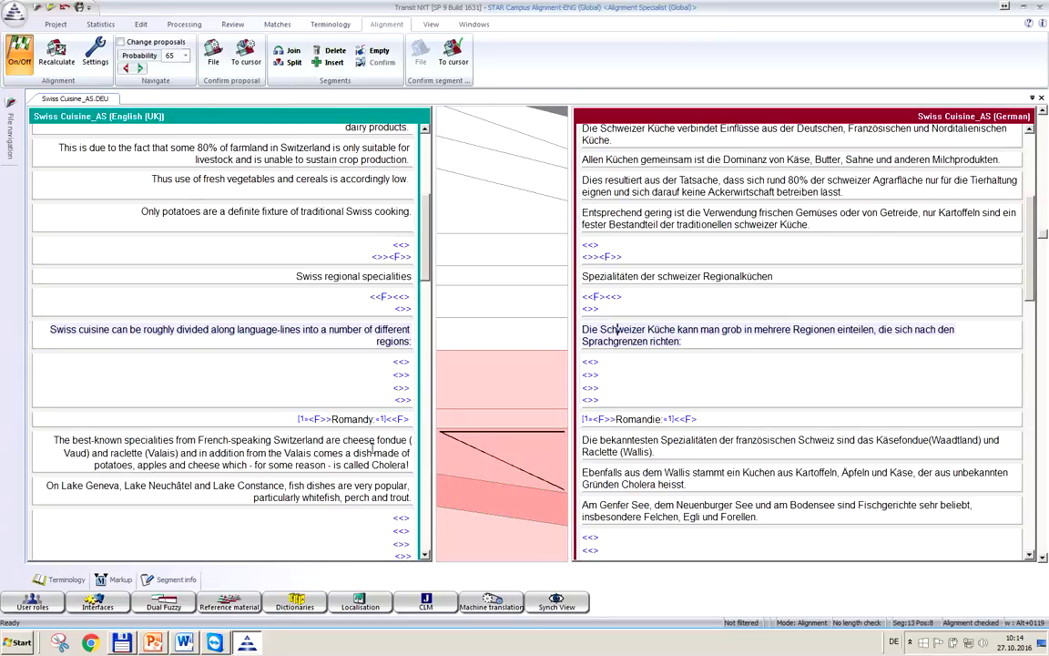
{"action": "left_click", "coordinate": [372, 448]}
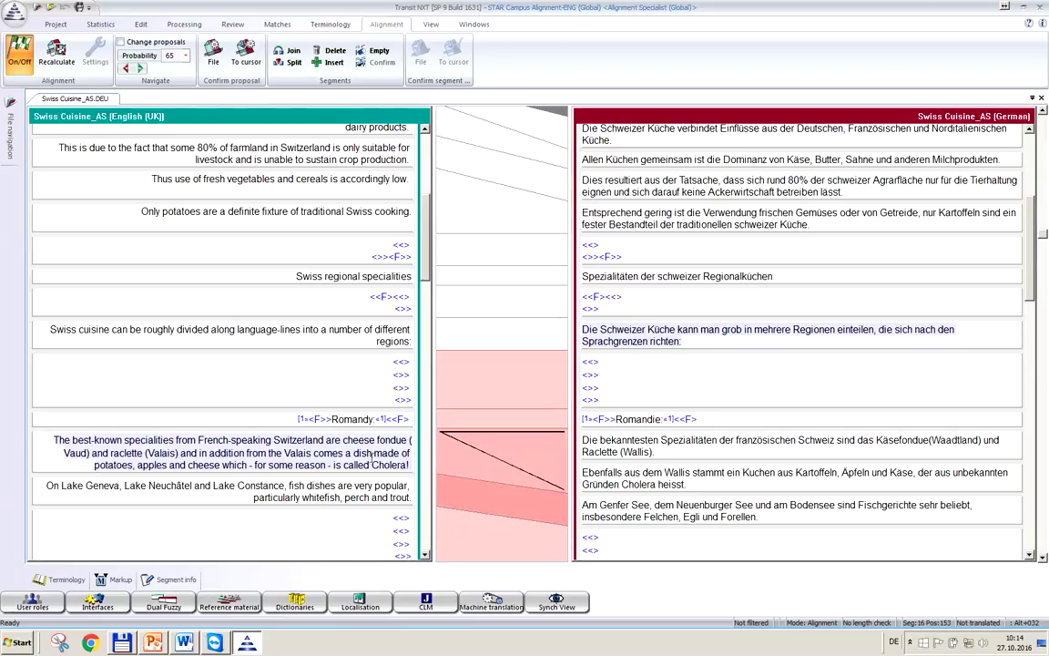
{"action": "left_click", "coordinate": [603, 452]}
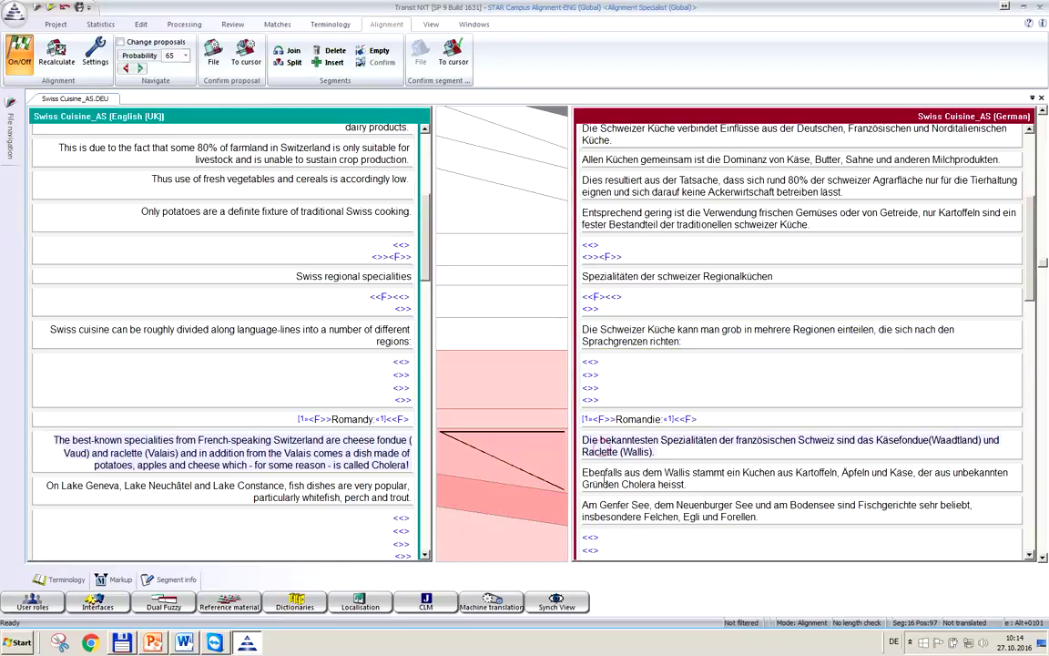
{"action": "left_click", "coordinate": [603, 484]}
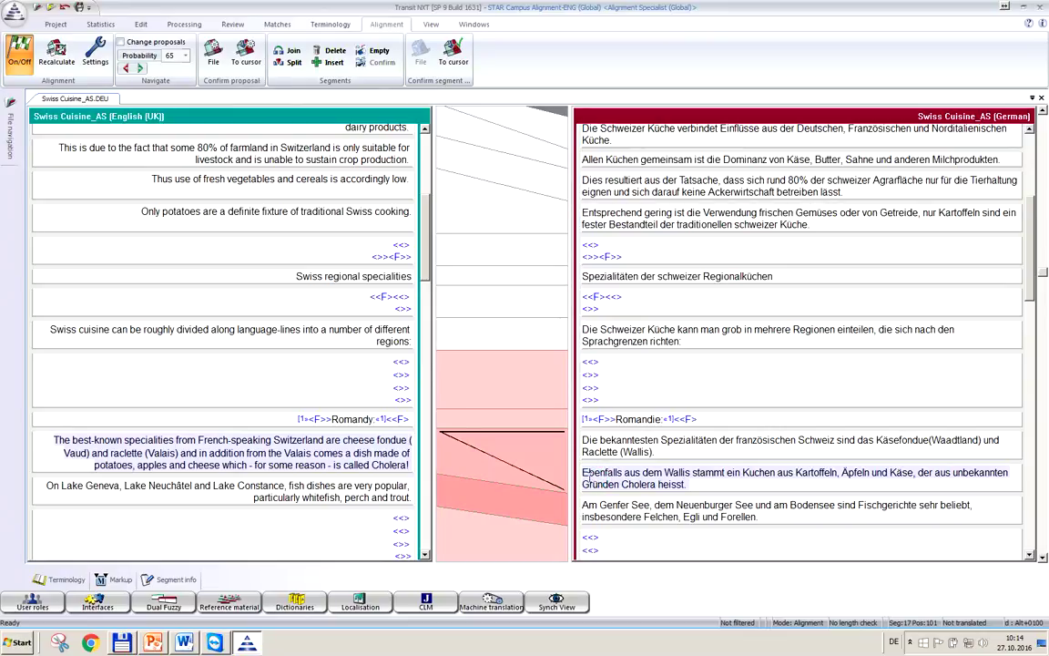
{"action": "left_click", "coordinate": [246, 53]}
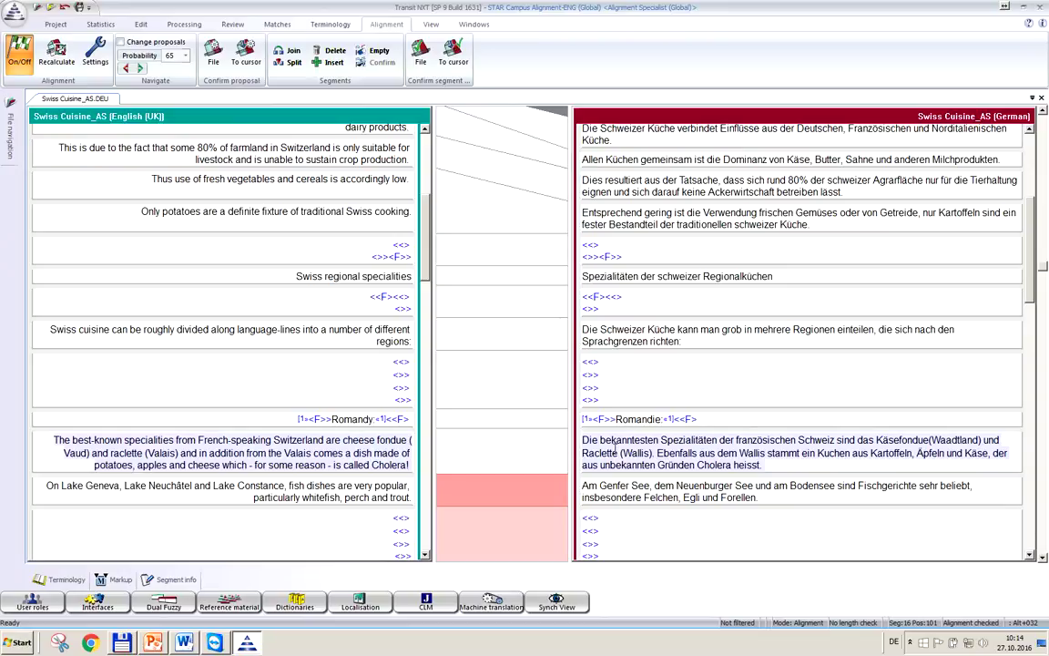
{"action": "left_click", "coordinate": [618, 453]}
Go to the next proposal, compare the Berner Platte sentences, and confirm the alignment up to "Aus Bern stammt neben…".
{"action": "left_click", "coordinate": [140, 70]}
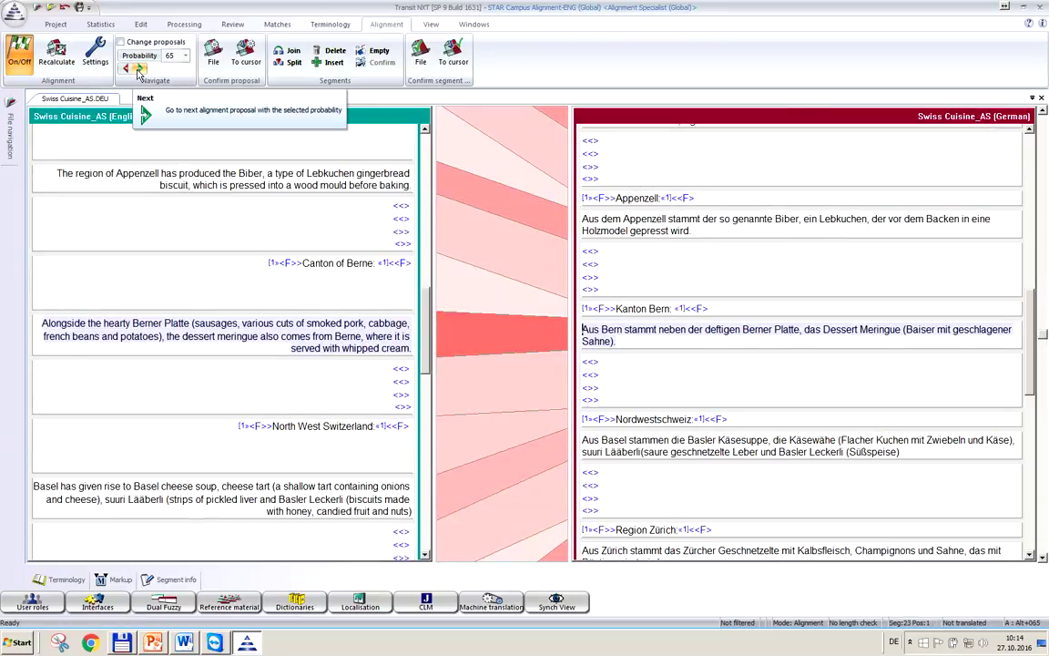
{"action": "left_click", "coordinate": [371, 336]}
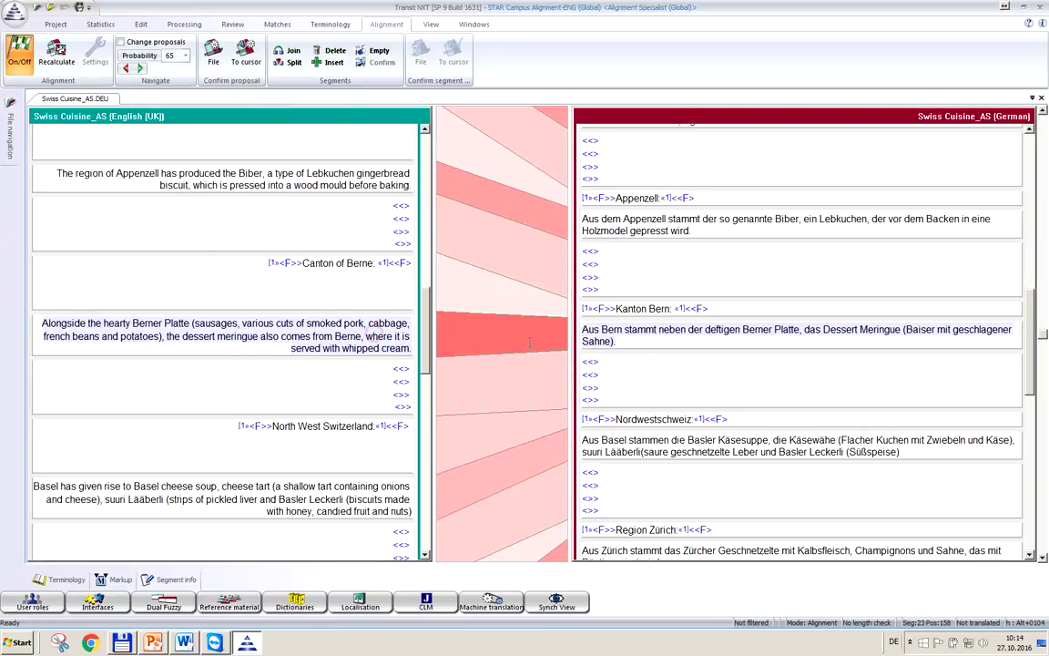
{"action": "left_click", "coordinate": [601, 330]}
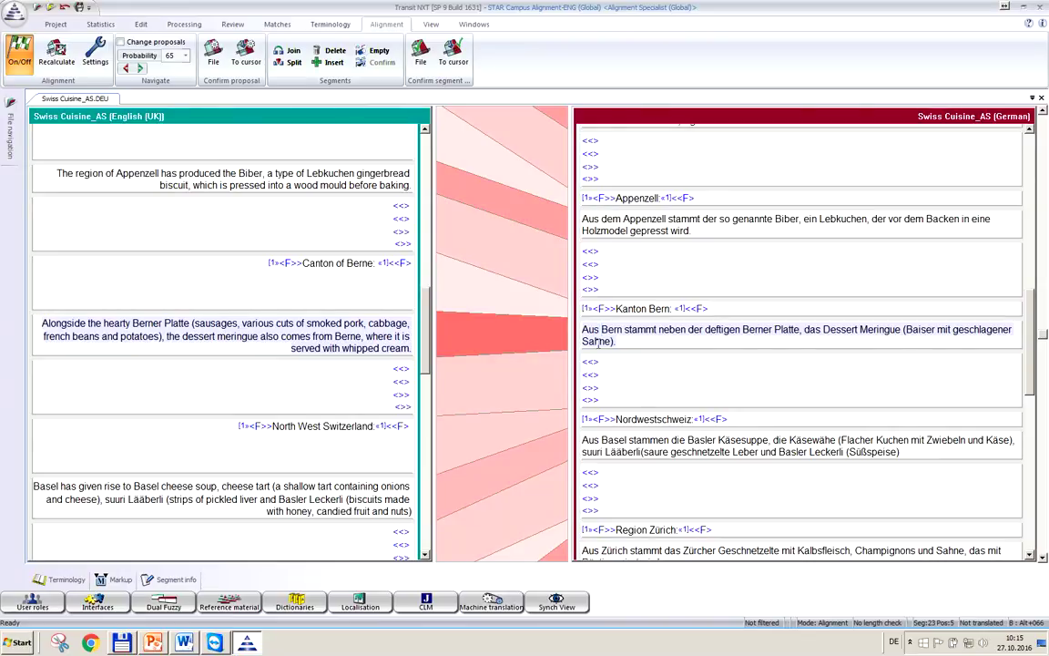
{"action": "left_click", "coordinate": [364, 336]}
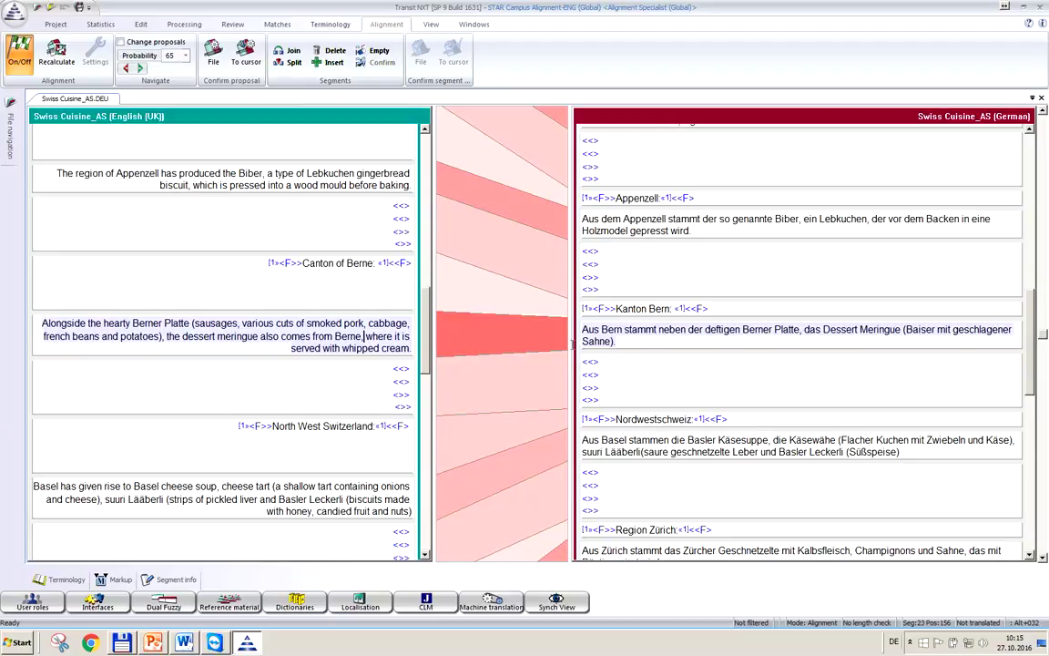
{"action": "left_click", "coordinate": [614, 330]}
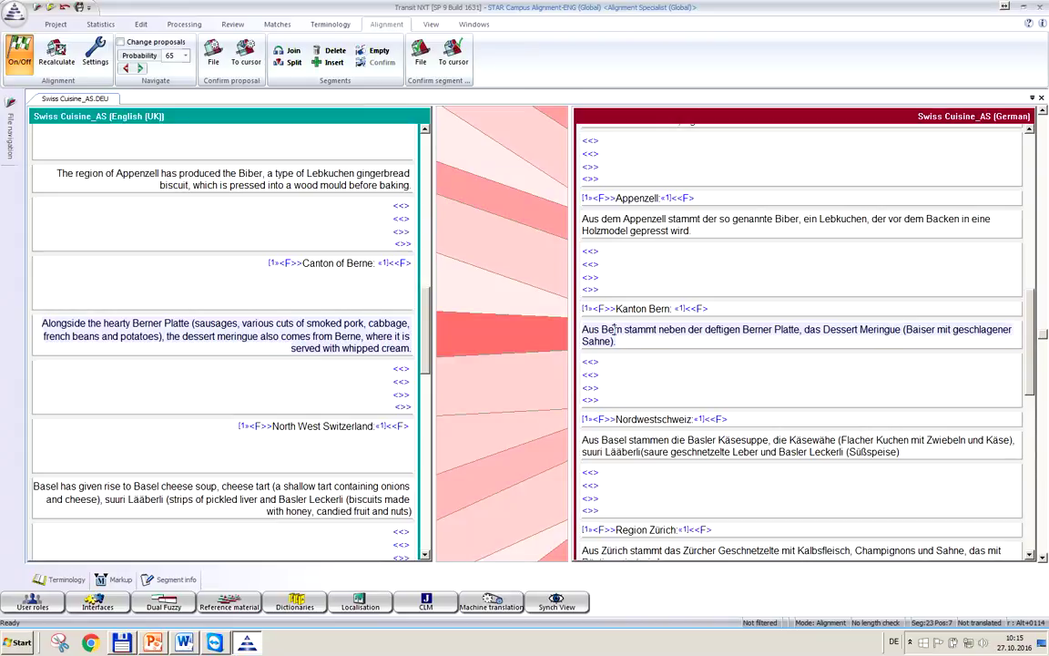
{"action": "left_click", "coordinate": [245, 60]}
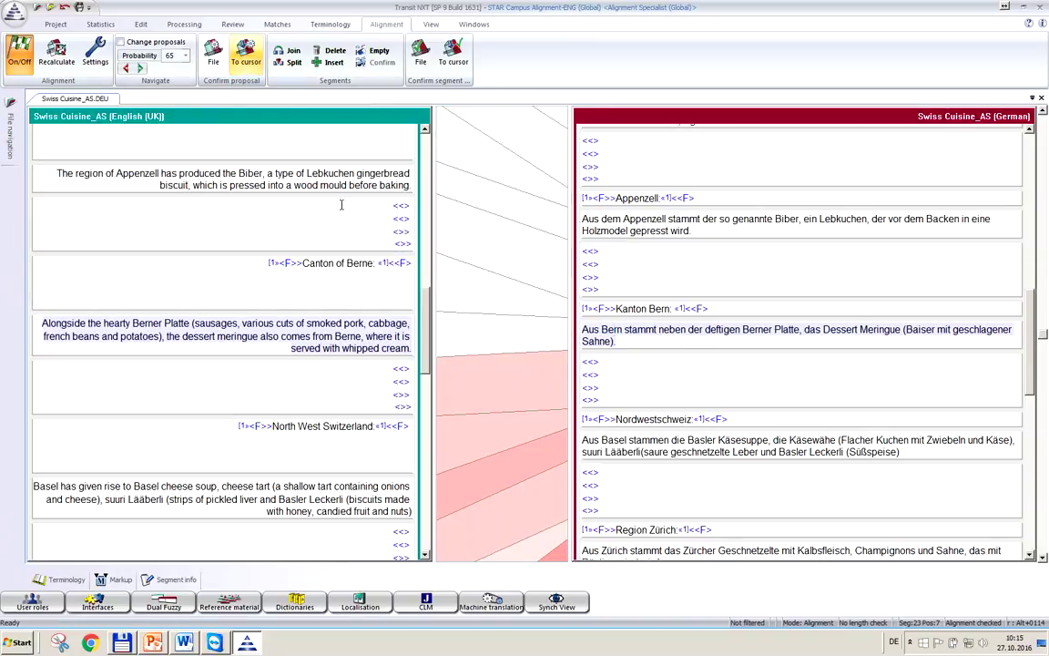
Delete the extra markup tags ending the German segment "Aus dem Tessin kommt die Polenta…" and confirm the alignment proposals up to it.
{"action": "left_click", "coordinate": [138, 70]}
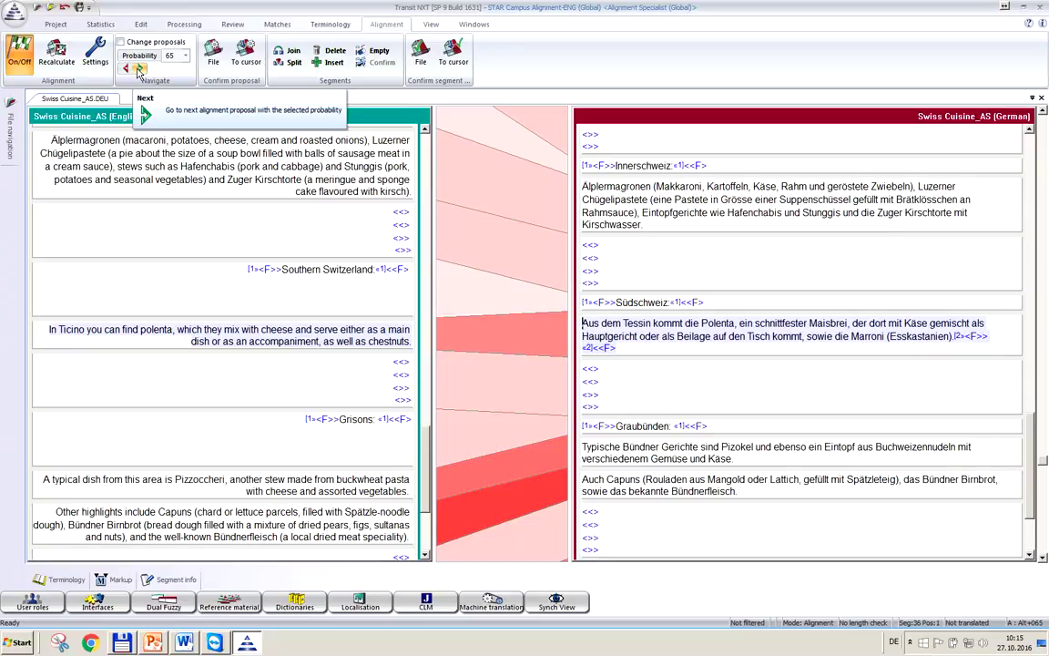
{"action": "left_click", "coordinate": [316, 332]}
{"action": "left_click", "coordinate": [613, 325]}
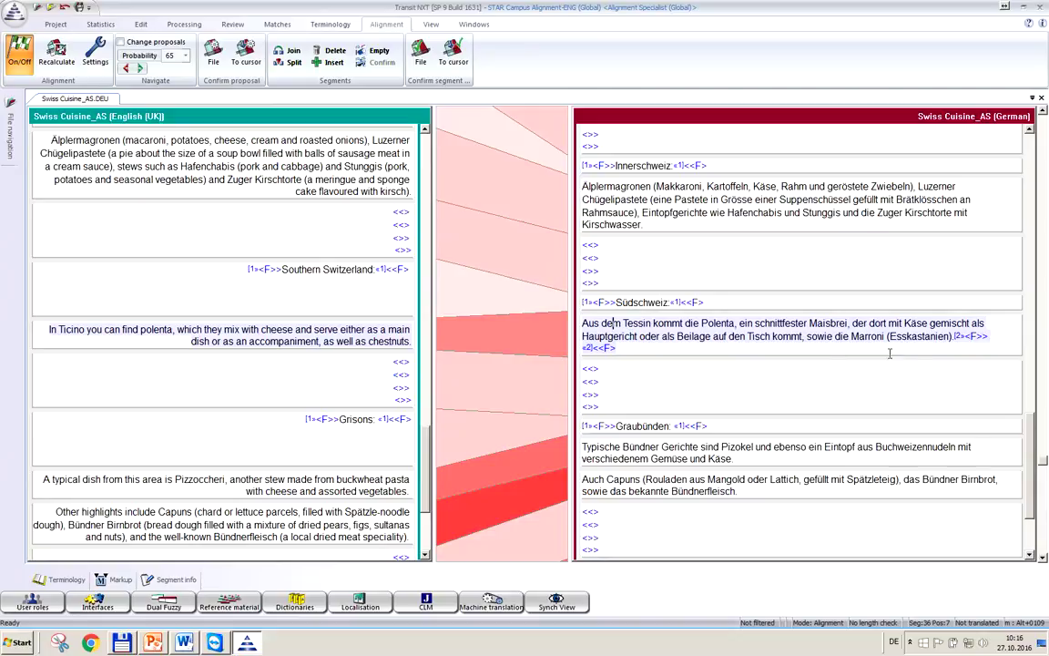
{"action": "left_click", "coordinate": [960, 337]}
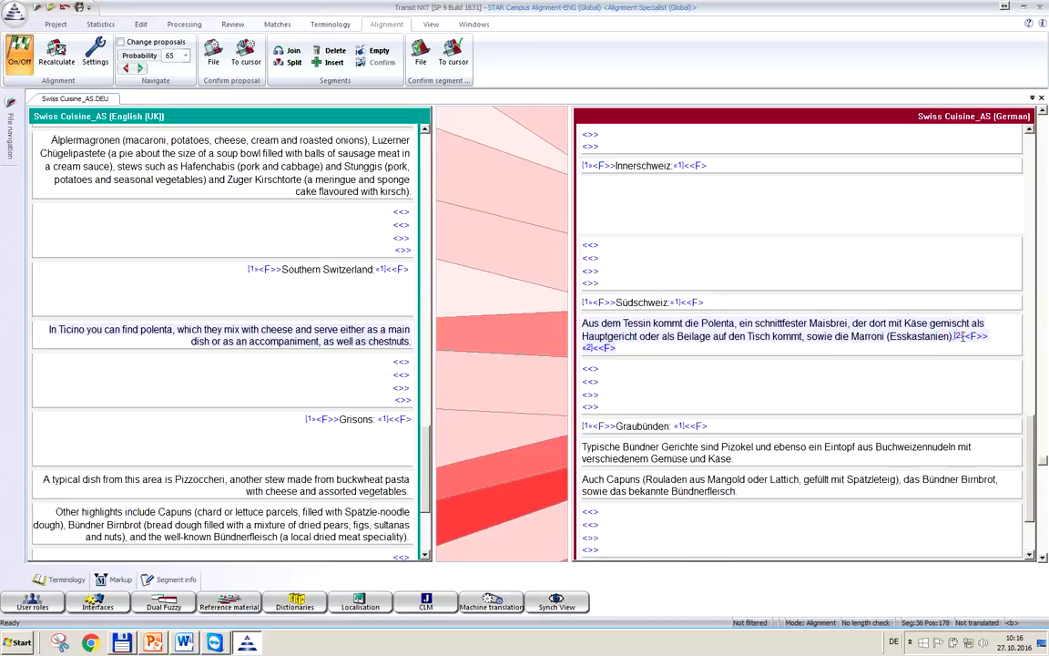
{"action": "key", "text": "Delete"}
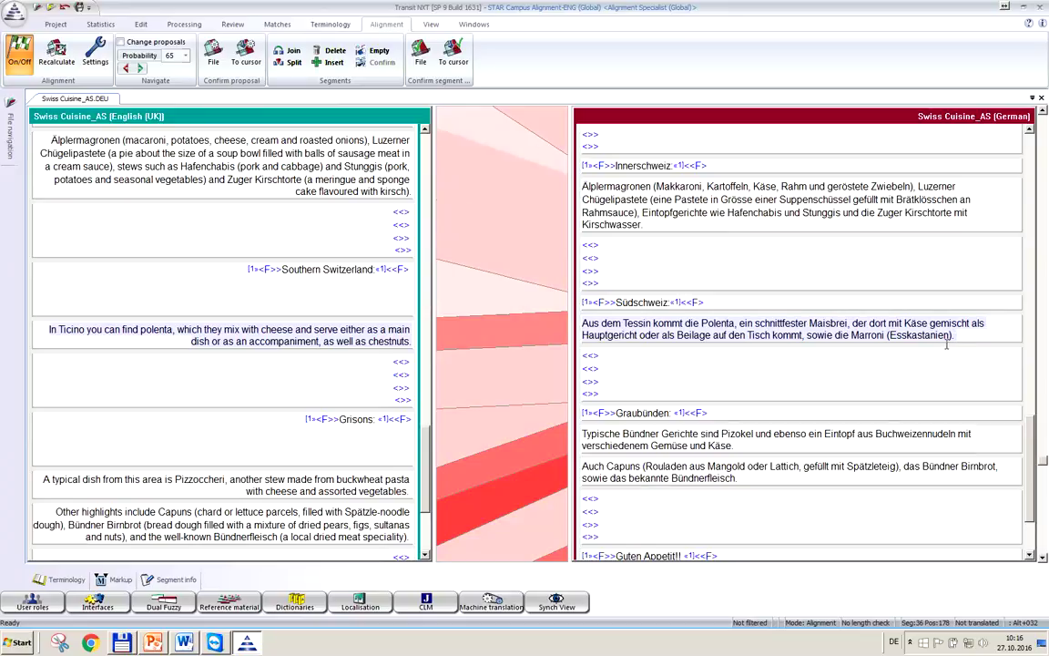
{"action": "left_click", "coordinate": [839, 325]}
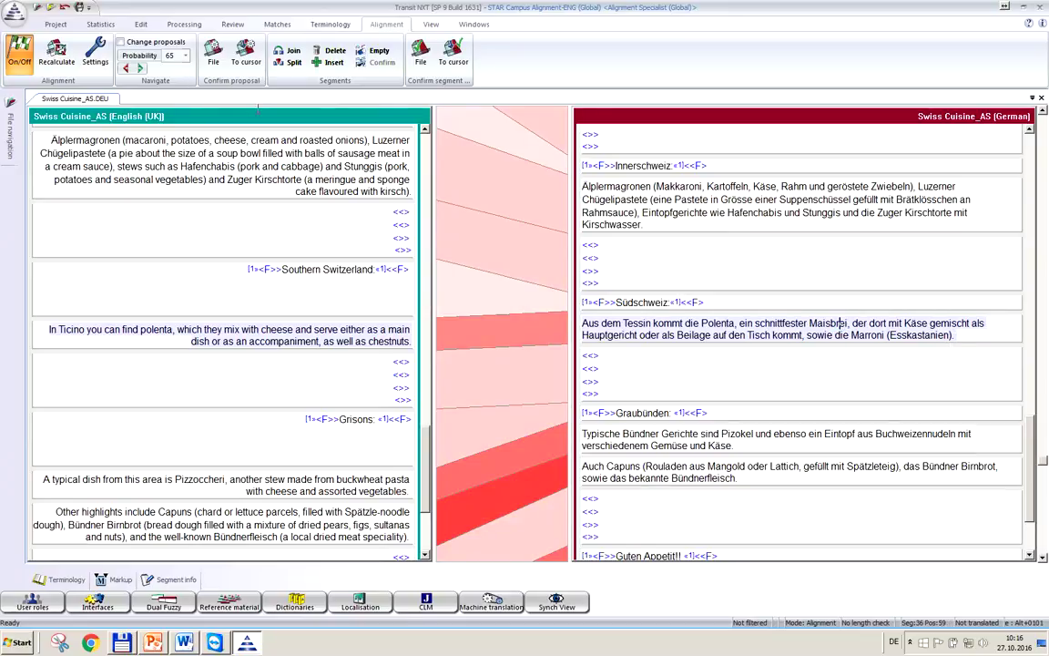
{"action": "left_click", "coordinate": [247, 53]}
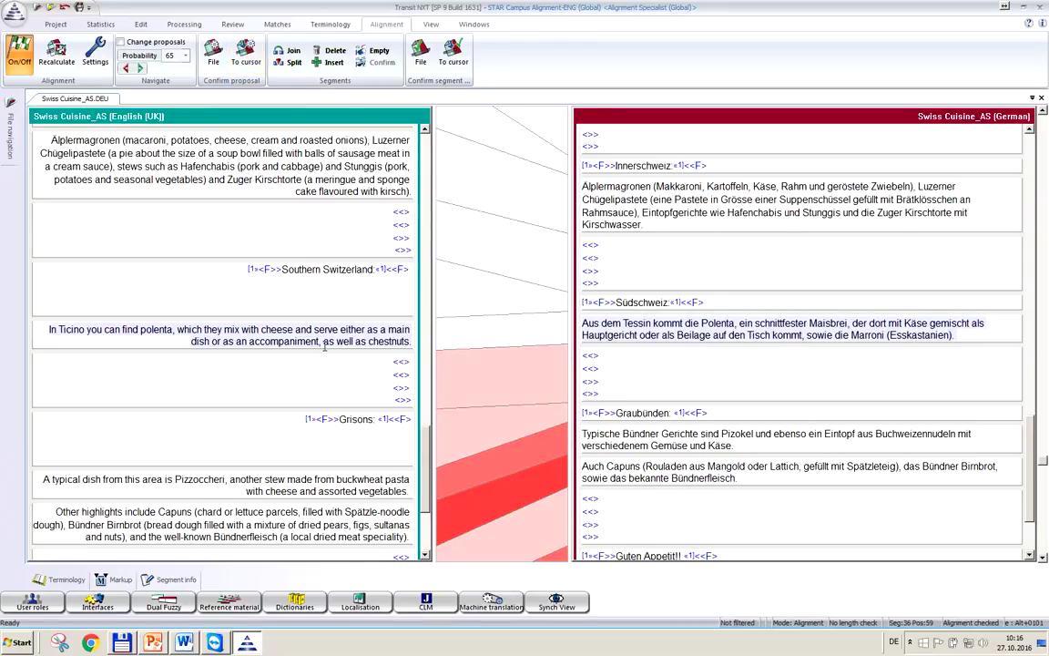
Compare the Grisons sentences in both languages and confirm the alignment proposals up to the markup-only segment after "Auch Capuns…".
{"action": "left_click", "coordinate": [356, 498]}
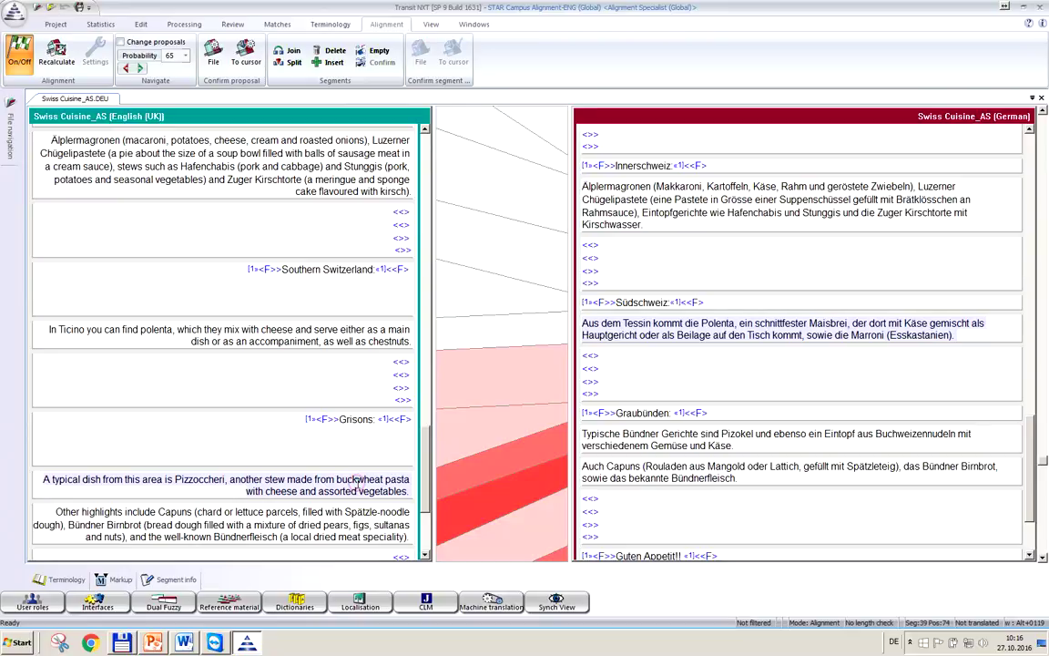
{"action": "scroll", "coordinate": [358, 483], "scroll_direction": "down", "scroll_amount": 2}
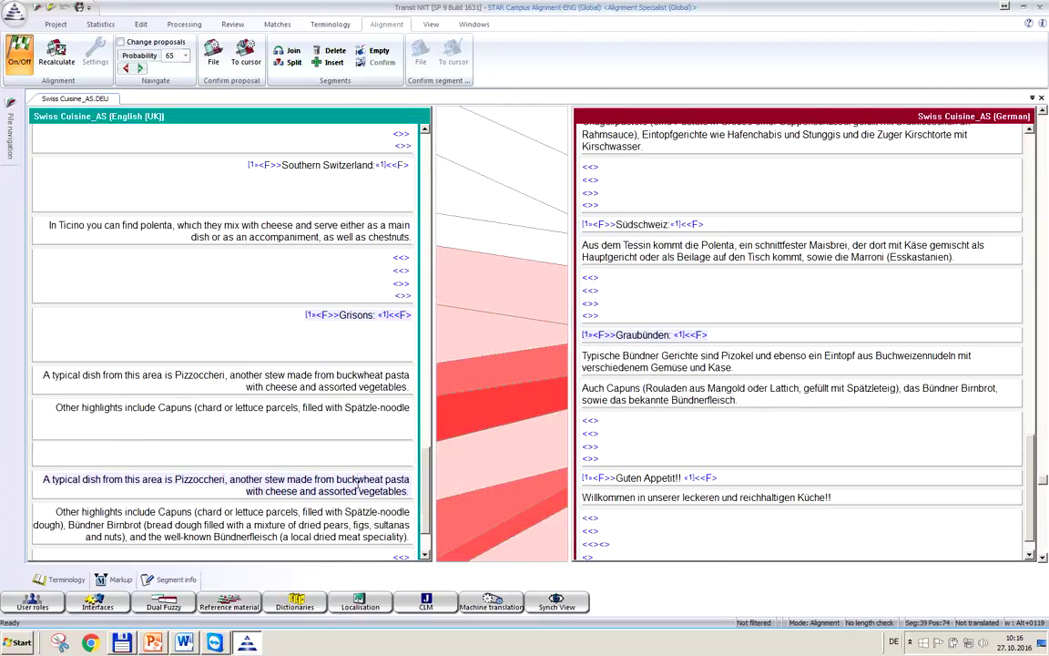
{"action": "scroll", "coordinate": [357, 483], "scroll_direction": "down", "scroll_amount": 1}
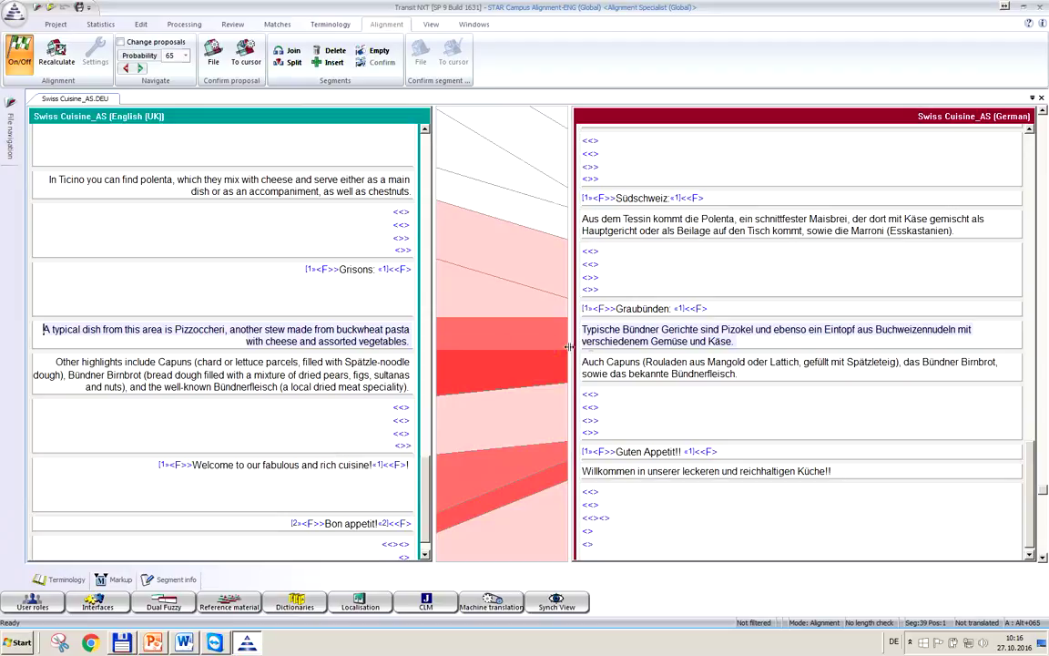
{"action": "left_click", "coordinate": [374, 374]}
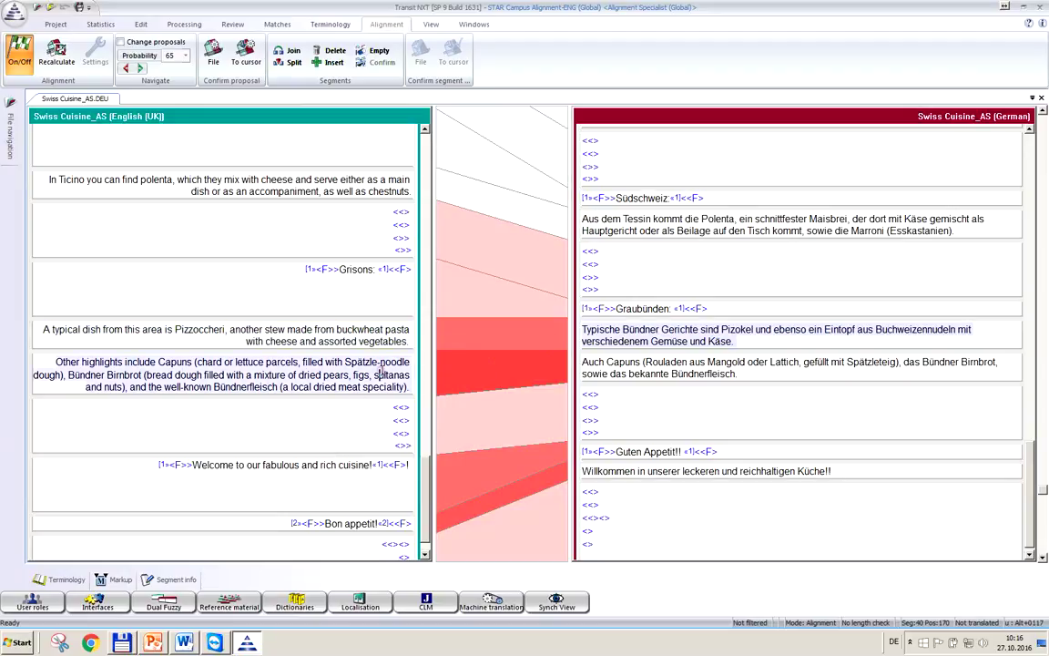
{"action": "left_click", "coordinate": [583, 371]}
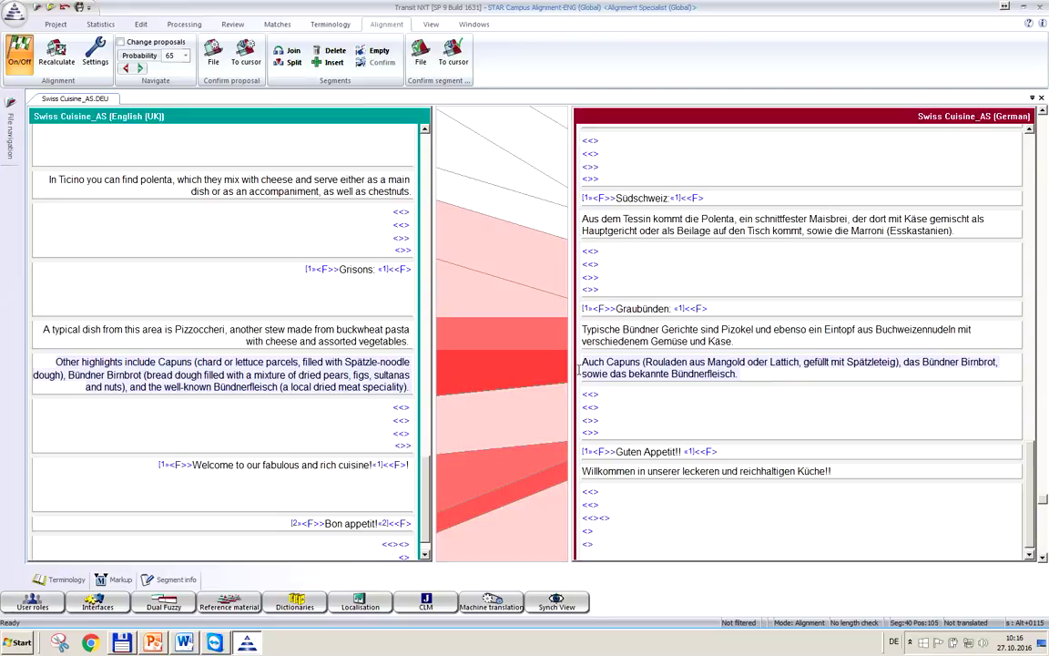
{"action": "left_click", "coordinate": [603, 415]}
{"action": "left_click", "coordinate": [391, 420]}
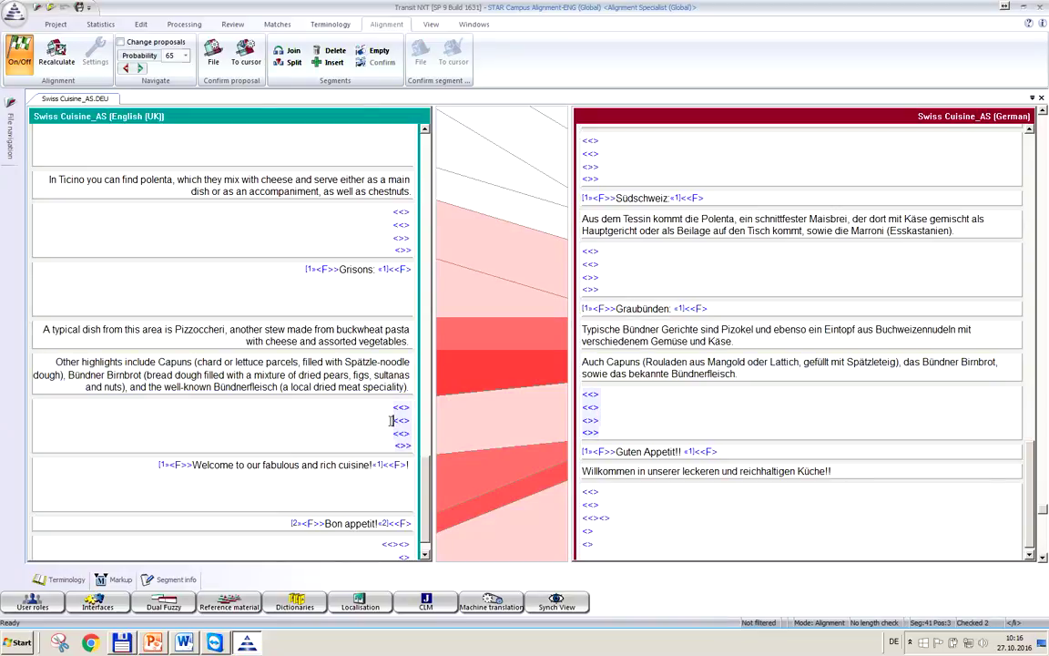
{"action": "left_click", "coordinate": [245, 50]}
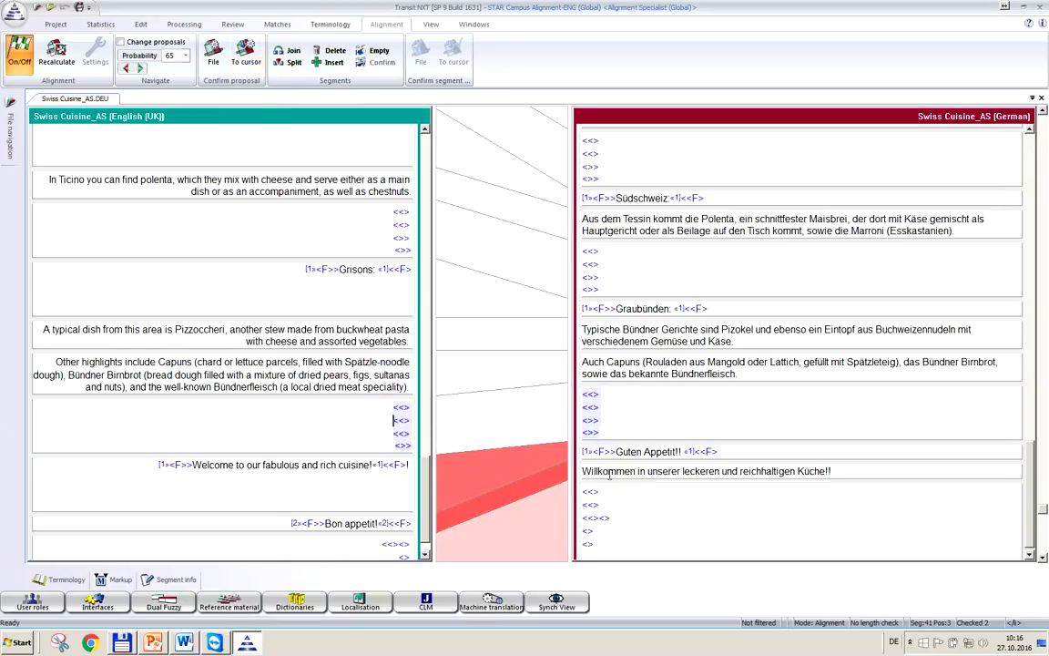
Move the German segment "Willkommen in unserer leckeren und reichhaltigen Küche!!" above "Guten Appetit!!" to match the English order.
{"action": "left_click", "coordinate": [358, 467]}
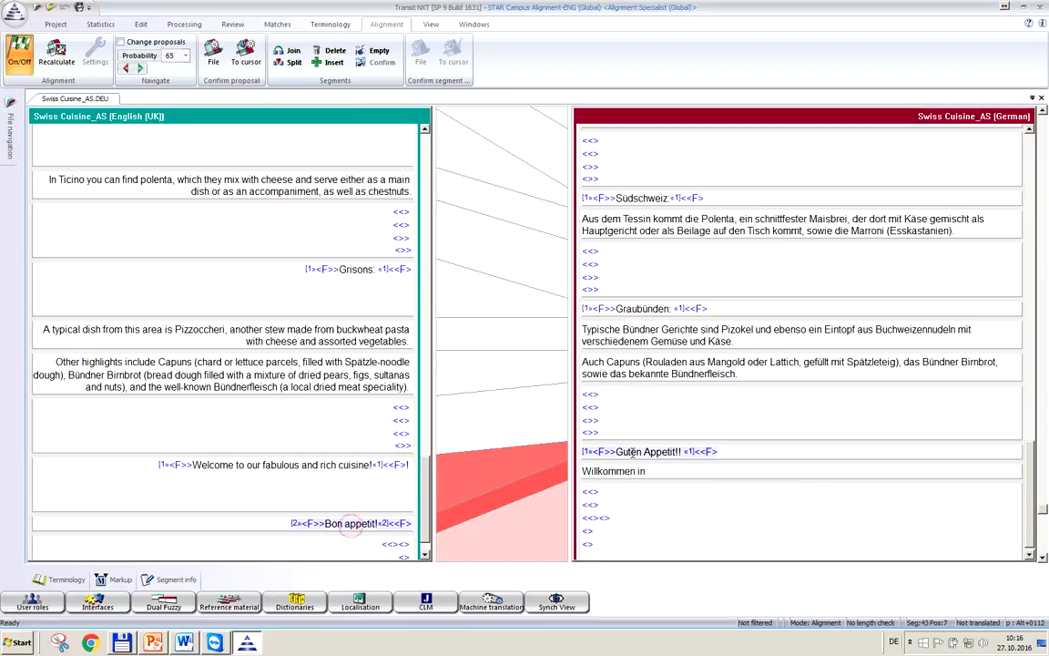
{"action": "left_click", "coordinate": [639, 473]}
{"action": "left_click", "coordinate": [639, 472]}
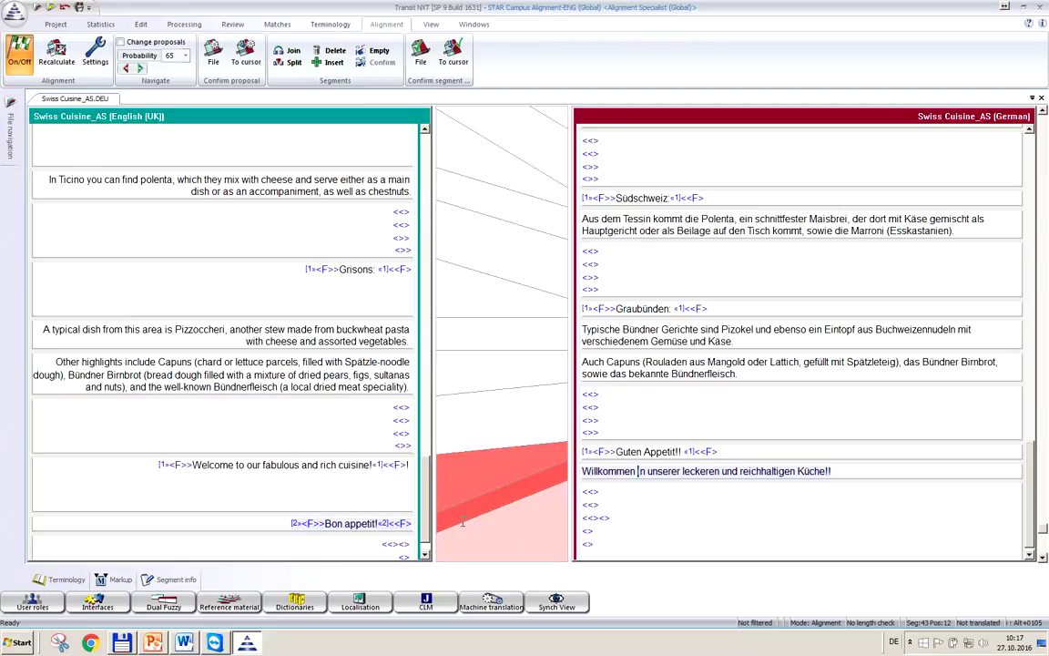
{"action": "triple_click", "coordinate": [583, 473]}
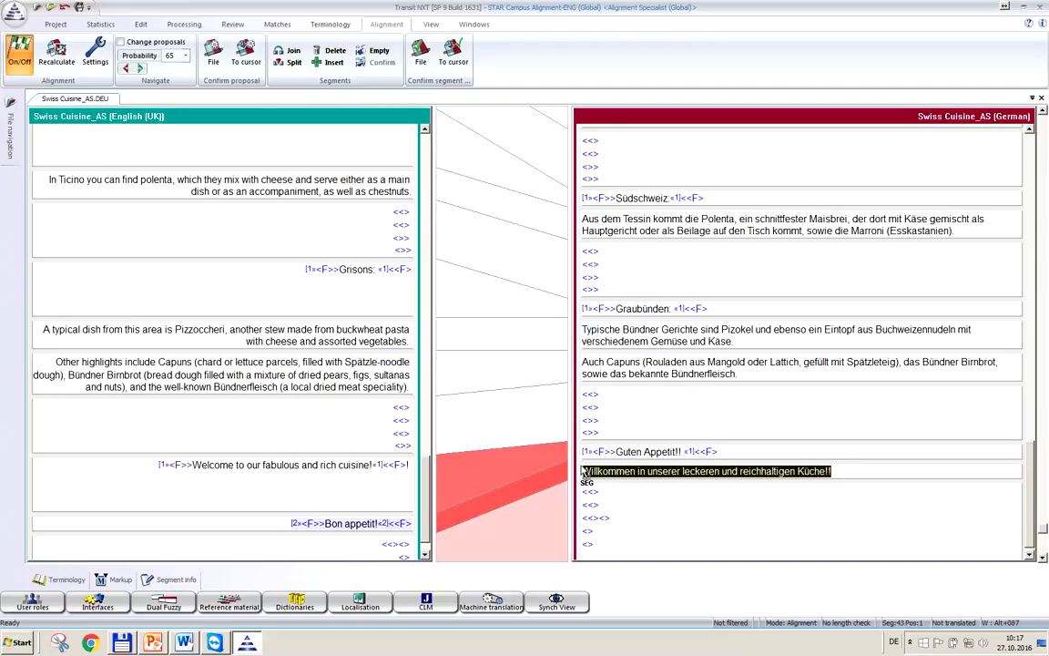
{"action": "left_click_drag", "start_coordinate": [583, 474], "coordinate": [585, 462]}
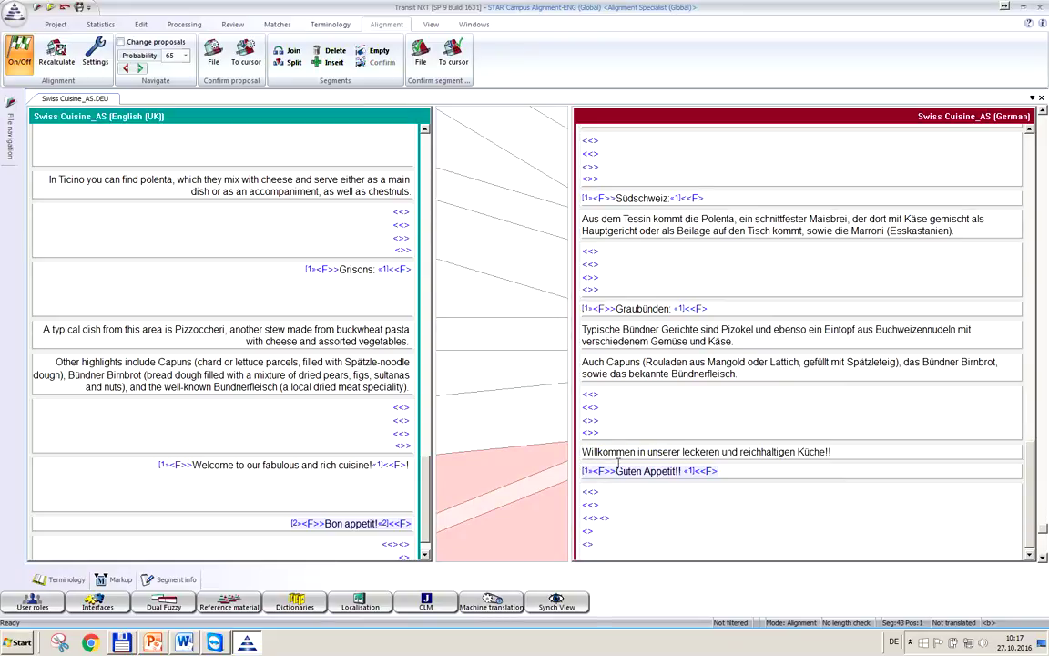
Compare the closing welcome and "Bon appetit!" segments in both languages and confirm the alignment proposals up to "Guten Appetit!!".
{"action": "left_click", "coordinate": [618, 451]}
{"action": "left_click", "coordinate": [395, 470]}
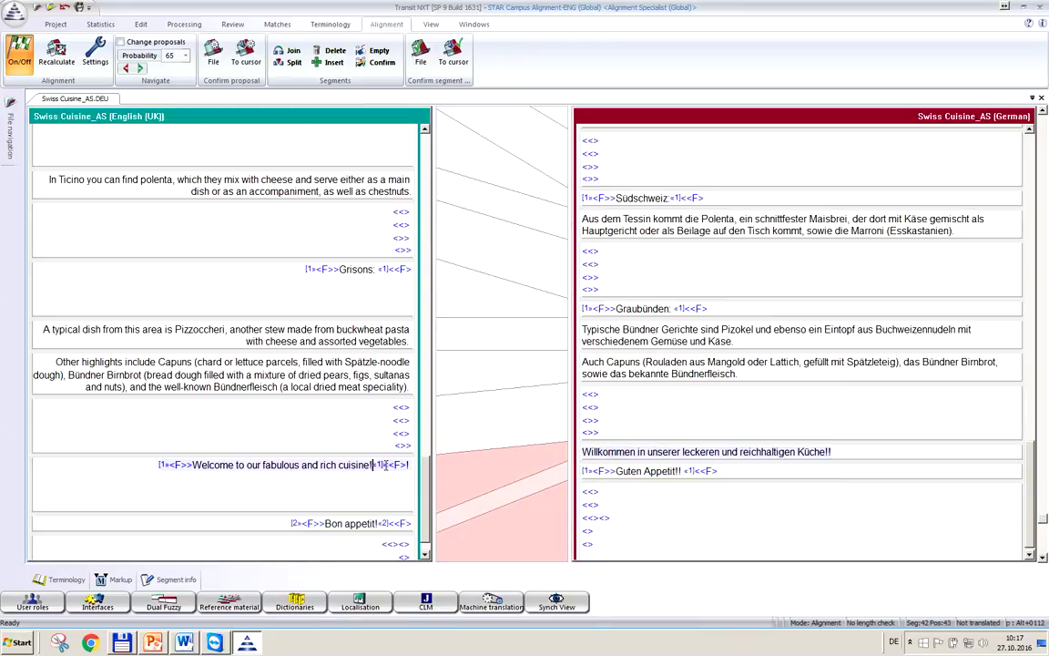
{"action": "left_click", "coordinate": [380, 524]}
{"action": "left_click", "coordinate": [604, 473]}
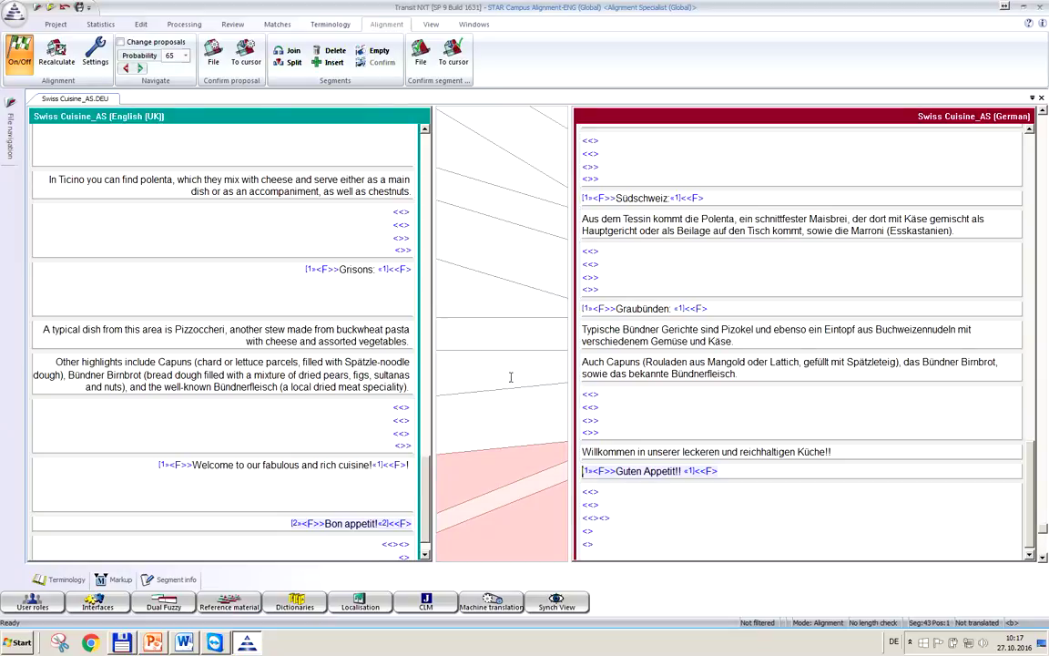
{"action": "left_click", "coordinate": [246, 62]}
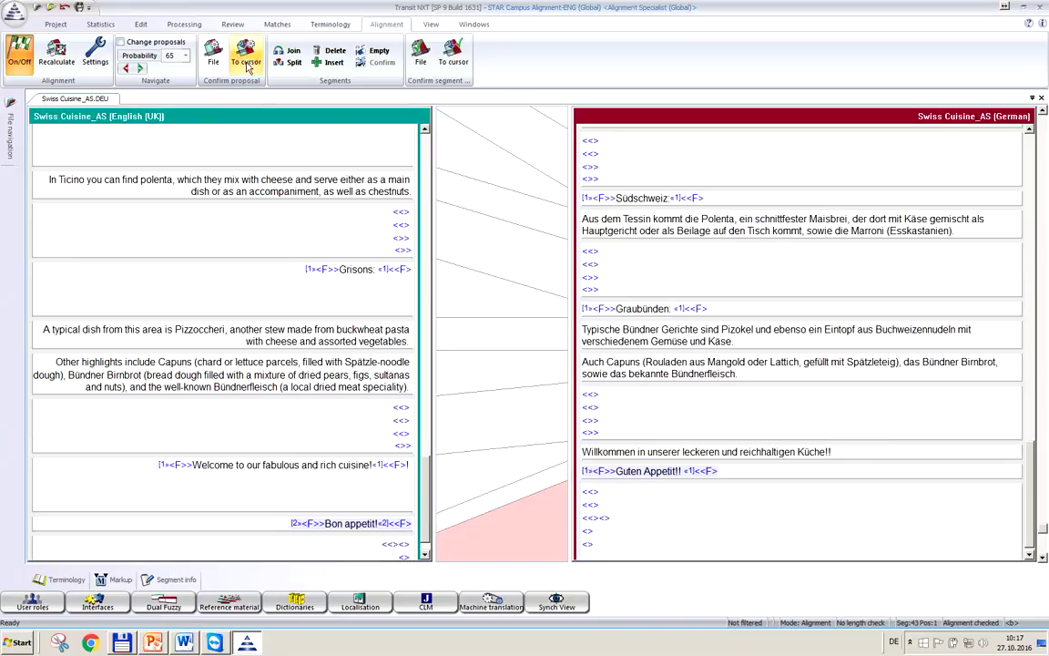
Compare the final markup-only segments in both languages and confirm the alignment proposals up to the end of the file.
{"action": "left_click", "coordinate": [599, 504]}
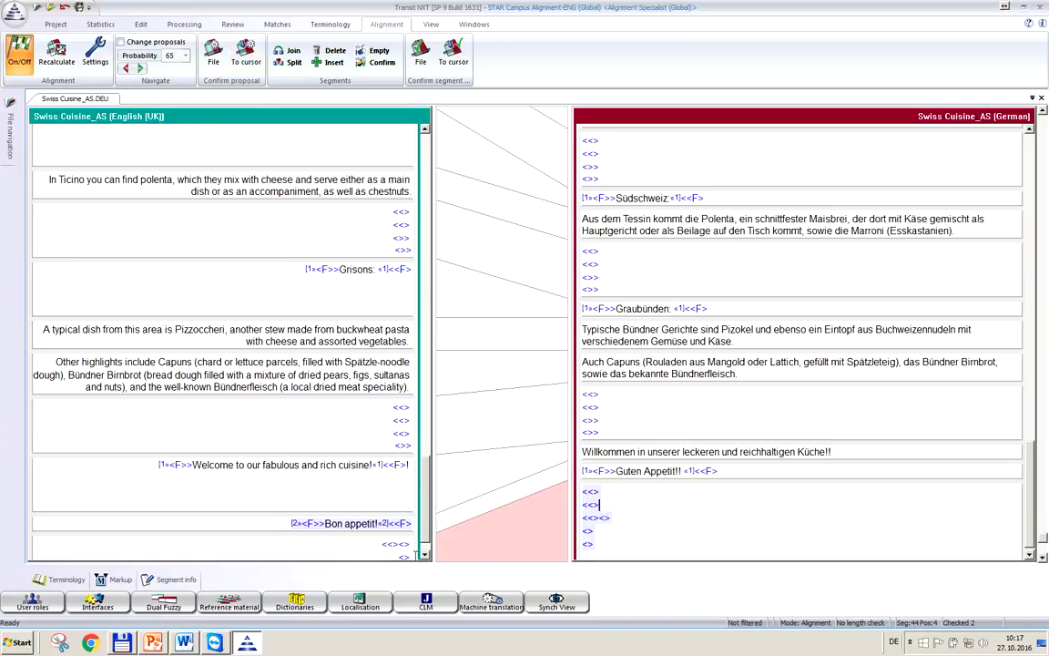
{"action": "left_click", "coordinate": [402, 547]}
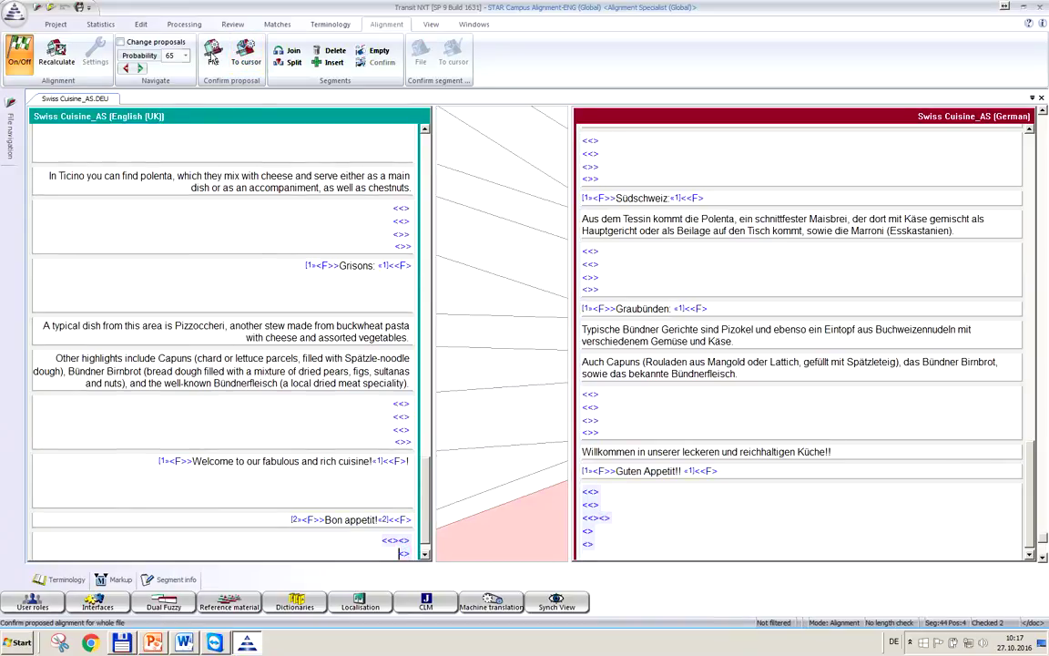
{"action": "left_click", "coordinate": [244, 56]}
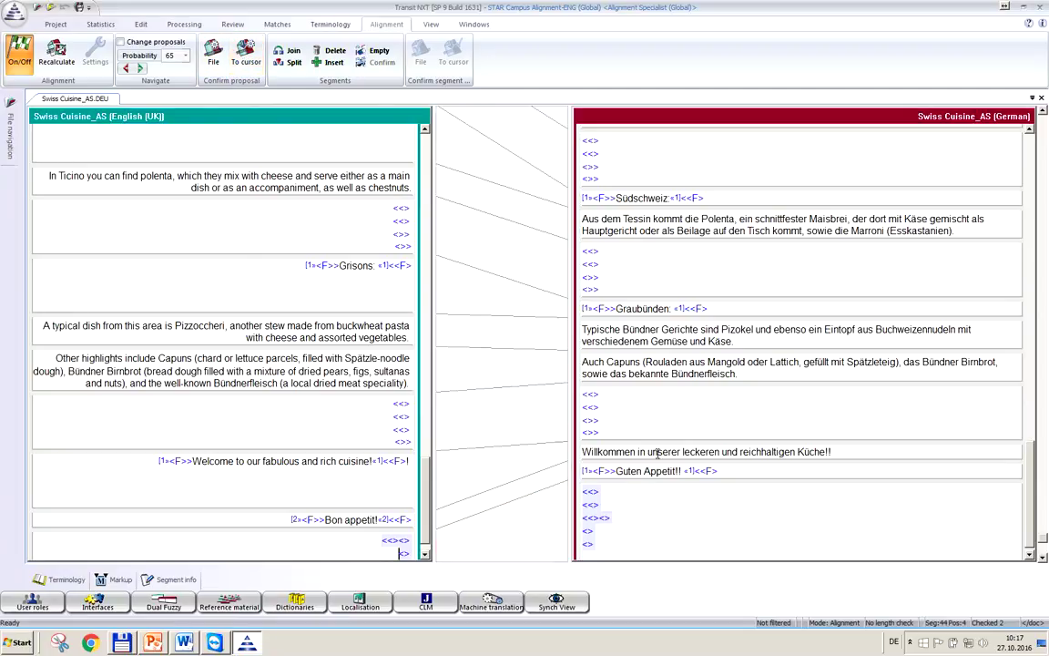
Check the status of several confirmed German segments, including "Typische Bündner Gerichte…" and "Guten Appetit!!", and switch alignment mode off.
{"action": "left_click", "coordinate": [648, 522]}
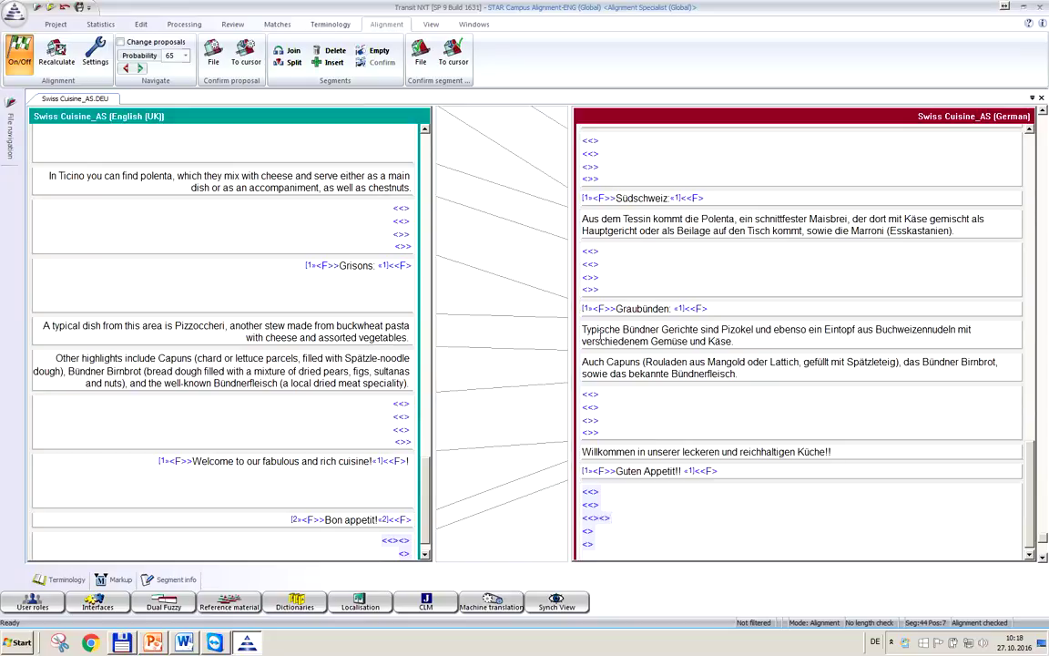
{"action": "left_click", "coordinate": [599, 330]}
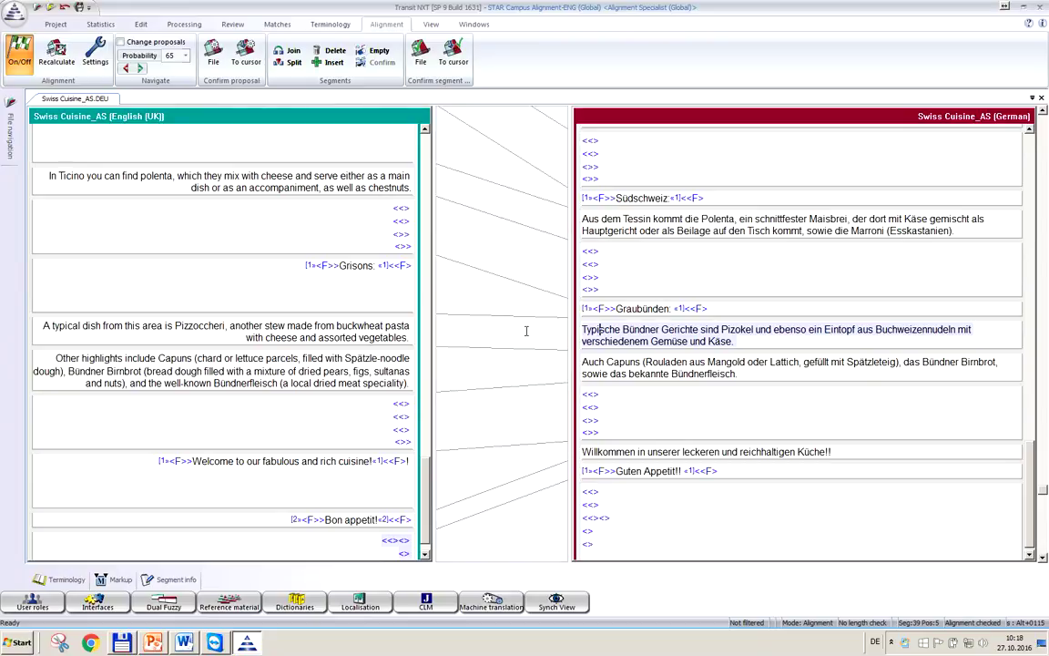
{"action": "left_click", "coordinate": [642, 471]}
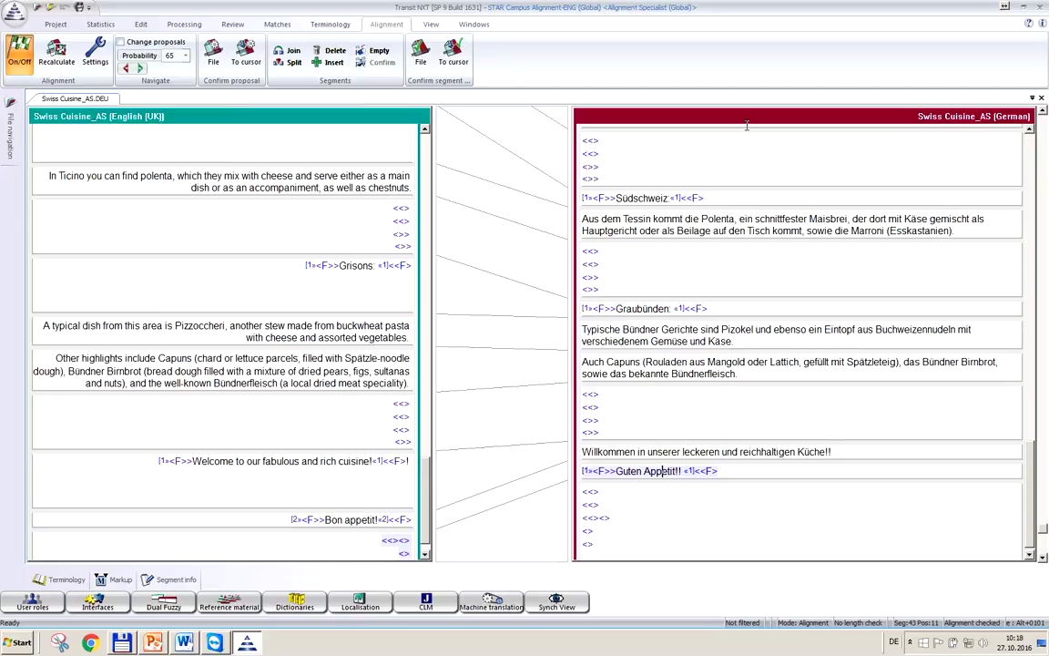
{"action": "left_click", "coordinate": [18, 61]}
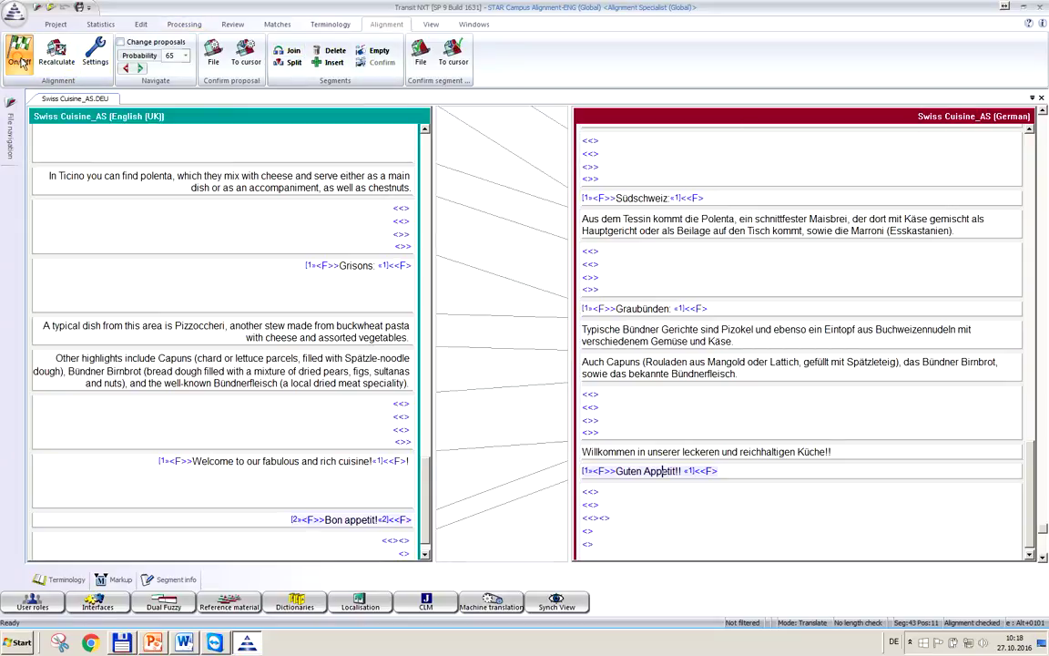
Open the recent project Multilingual_File [ATA-2016] and switch the user role to Super User.
{"action": "left_click", "coordinate": [14, 13]}
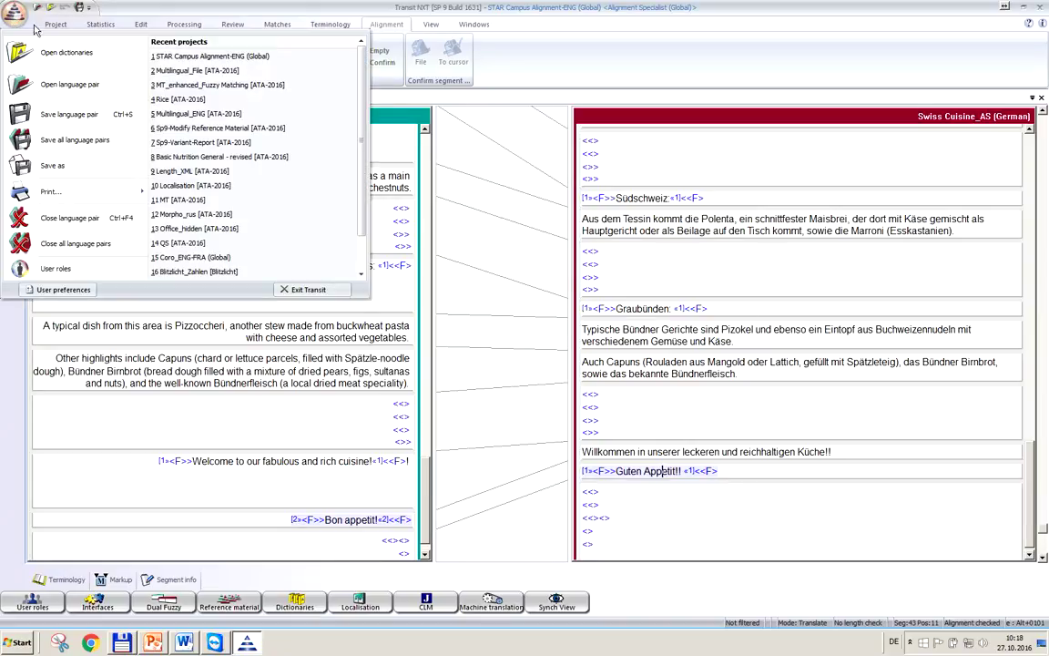
{"action": "left_click", "coordinate": [193, 71]}
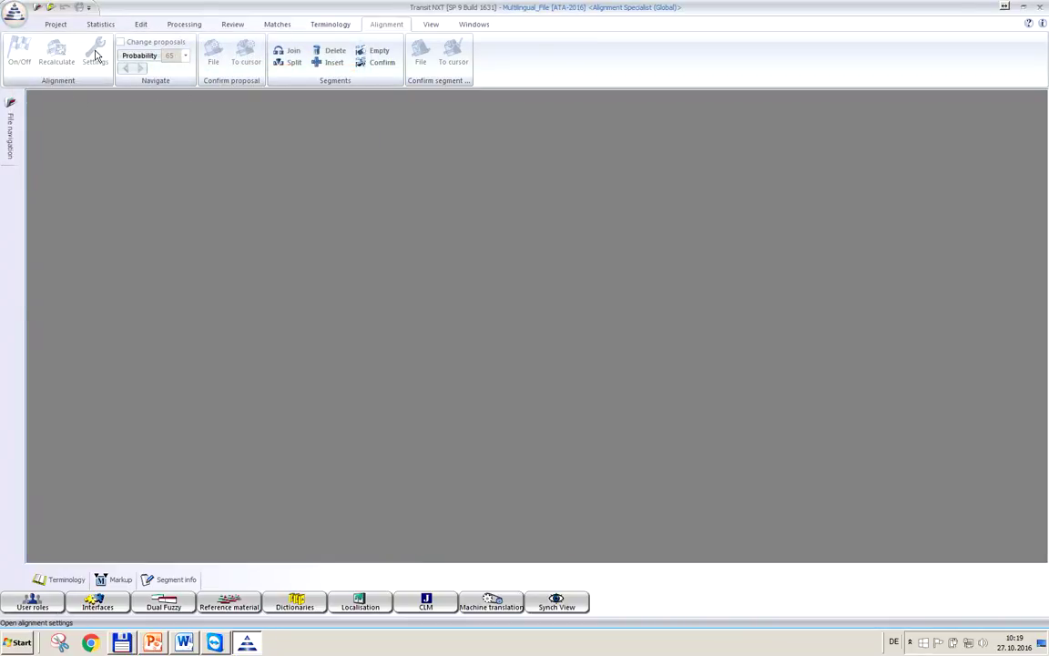
{"action": "left_click", "coordinate": [32, 601]}
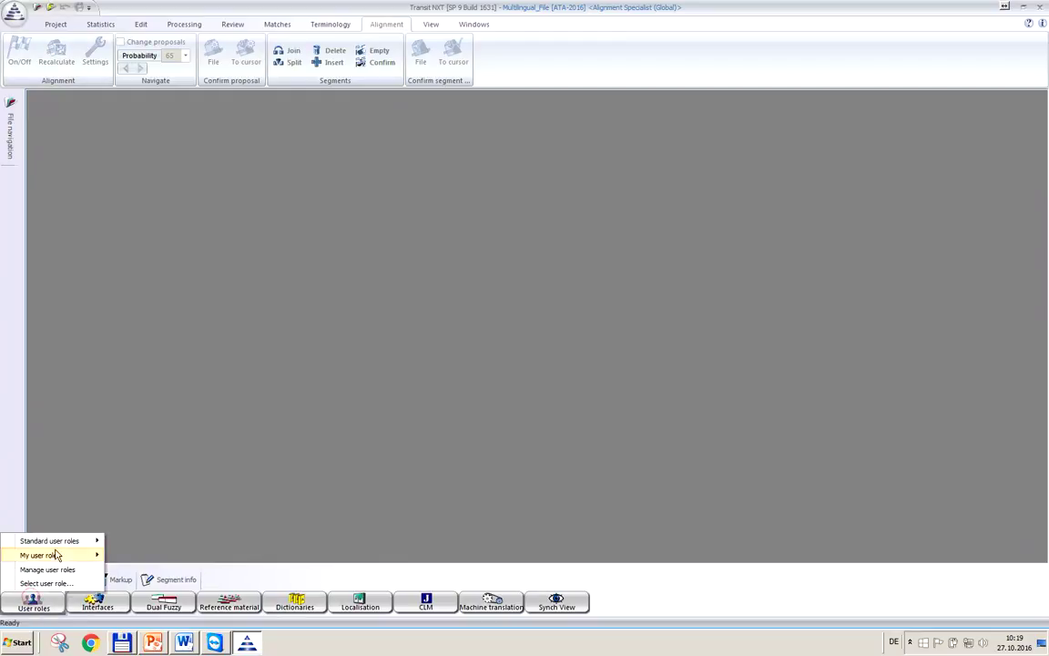
{"action": "mouse_move", "coordinate": [52, 543]}
{"action": "left_click", "coordinate": [143, 536]}
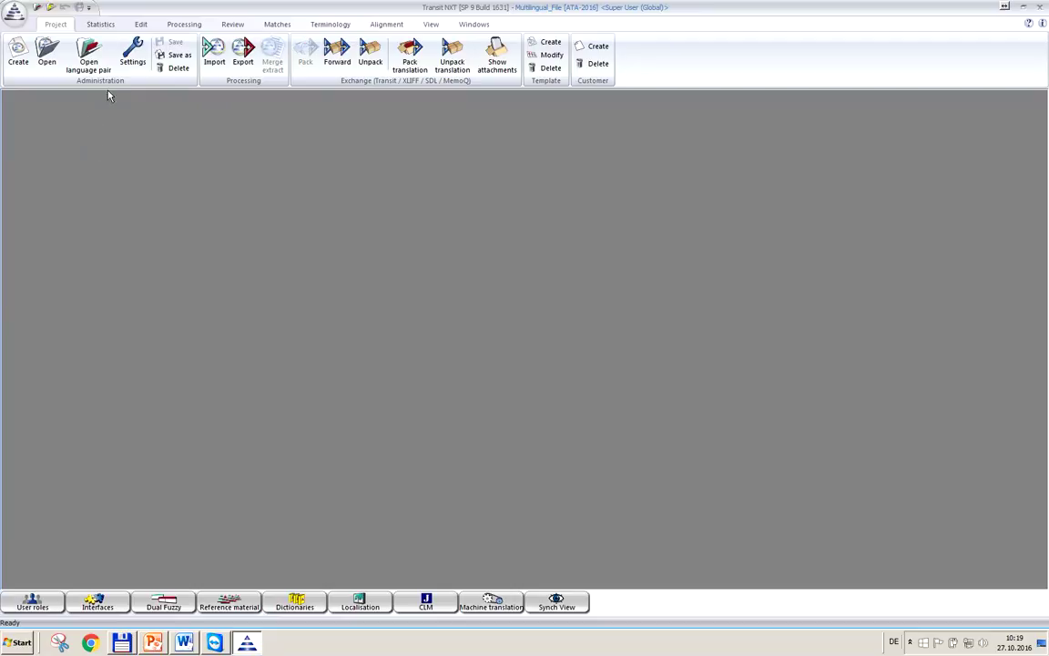
In the project's pretranslation settings, choose Translated as minimum segment status and enable setting 'Check pretranslation' when an aligned segment was used.
{"action": "left_click", "coordinate": [132, 62]}
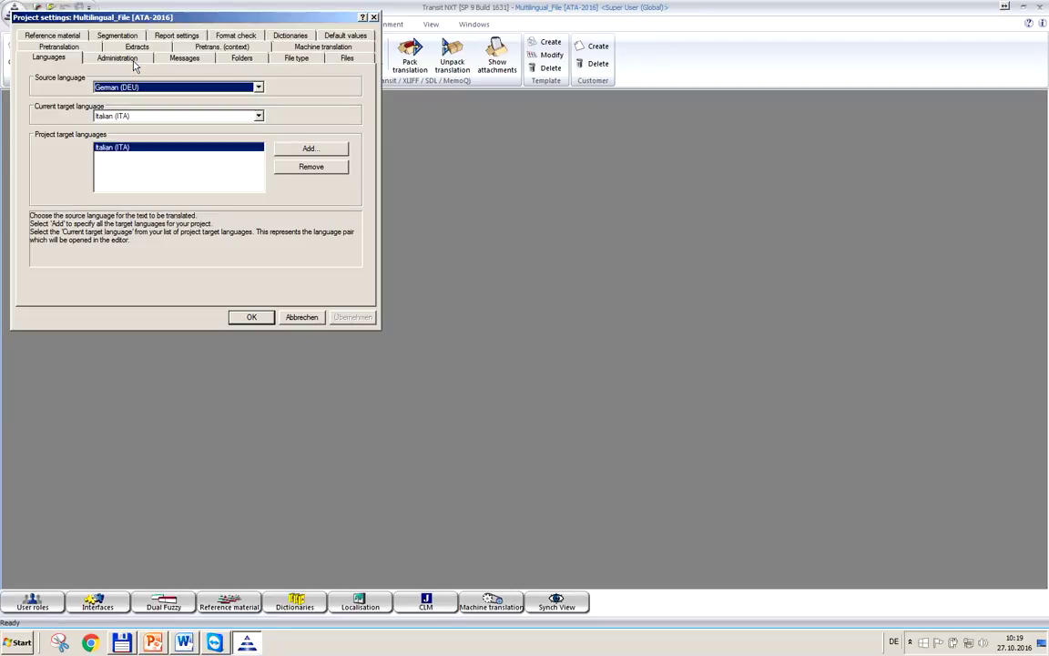
{"action": "left_click", "coordinate": [65, 47]}
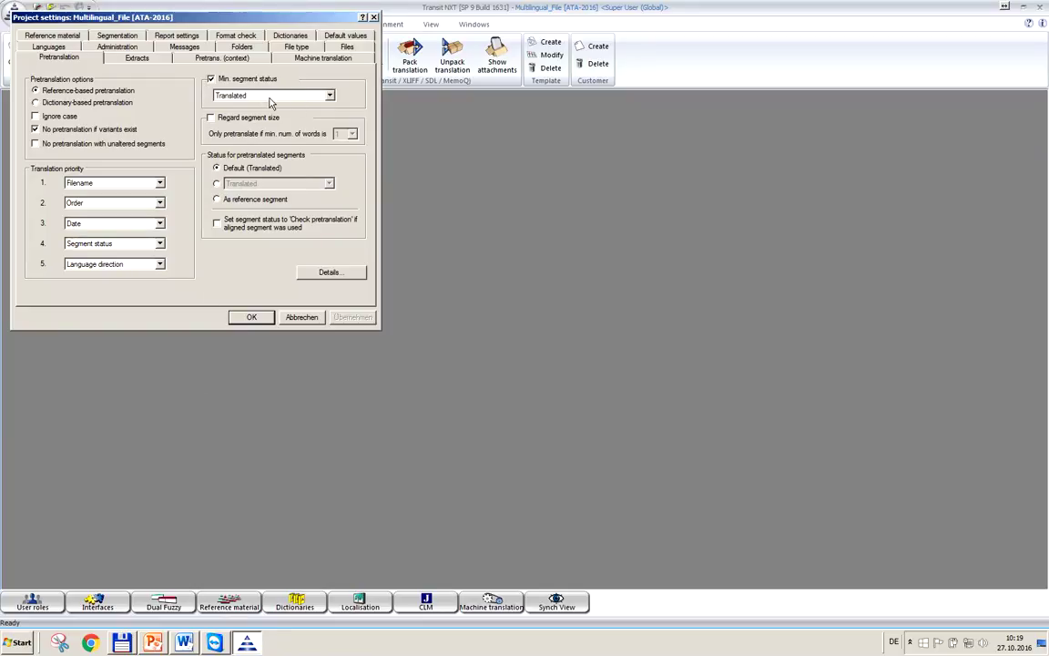
{"action": "left_click", "coordinate": [329, 97]}
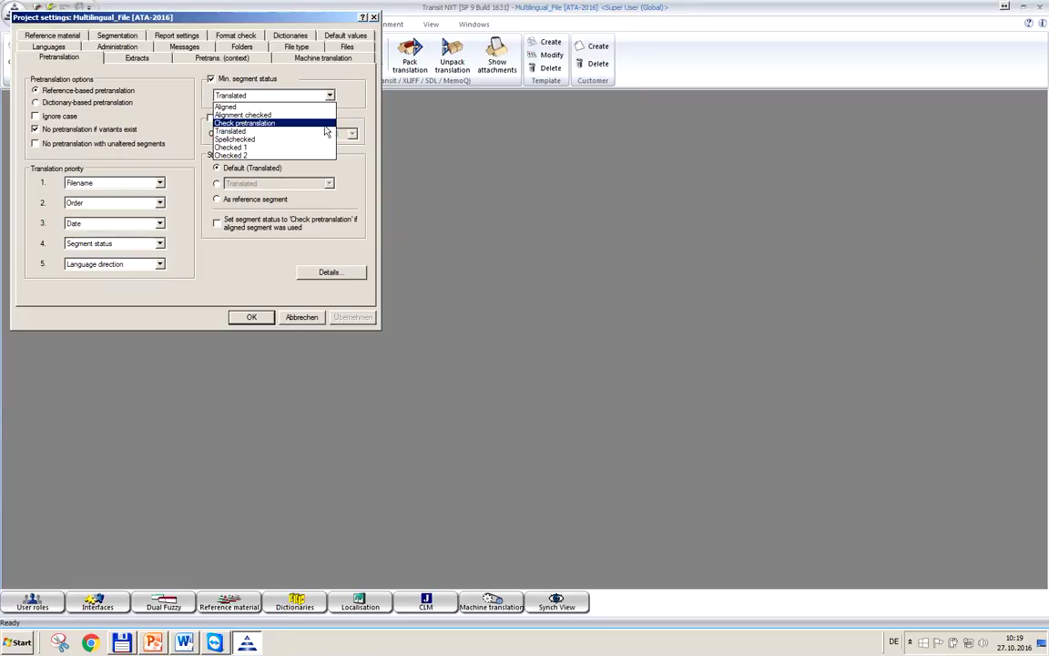
{"action": "left_click", "coordinate": [321, 131]}
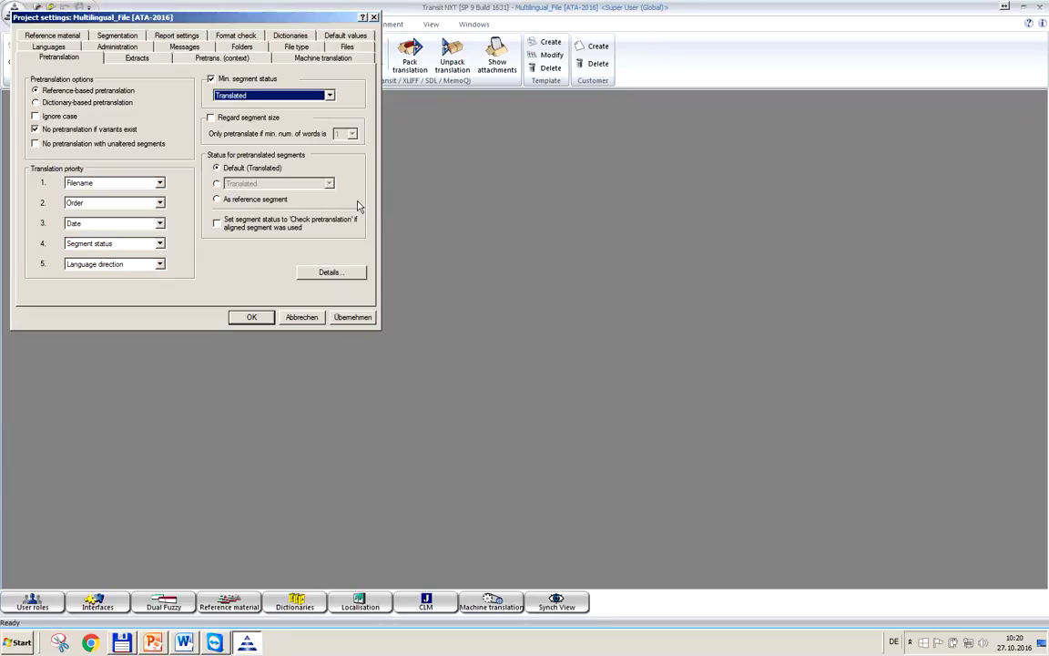
{"action": "left_click", "coordinate": [219, 227]}
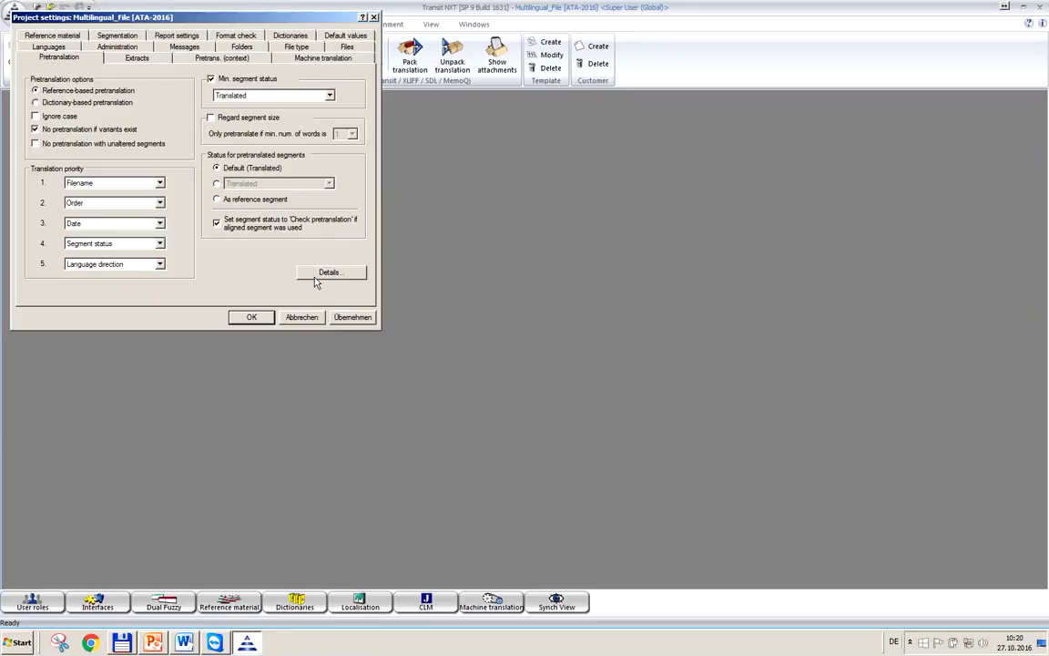
{"action": "left_click", "coordinate": [353, 319]}
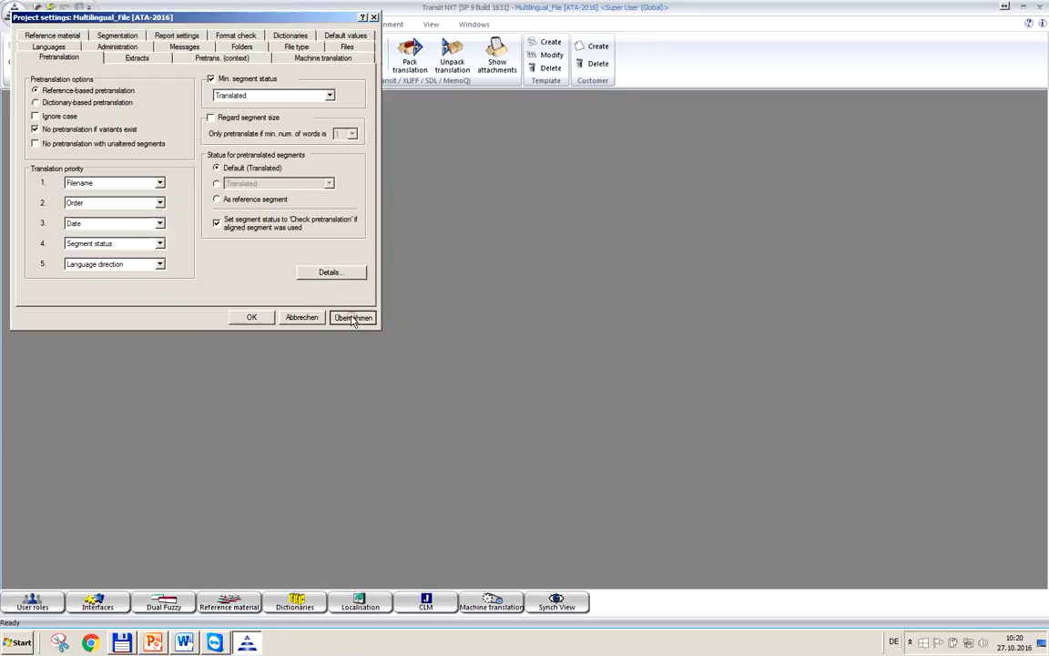
{"action": "left_click", "coordinate": [254, 320]}
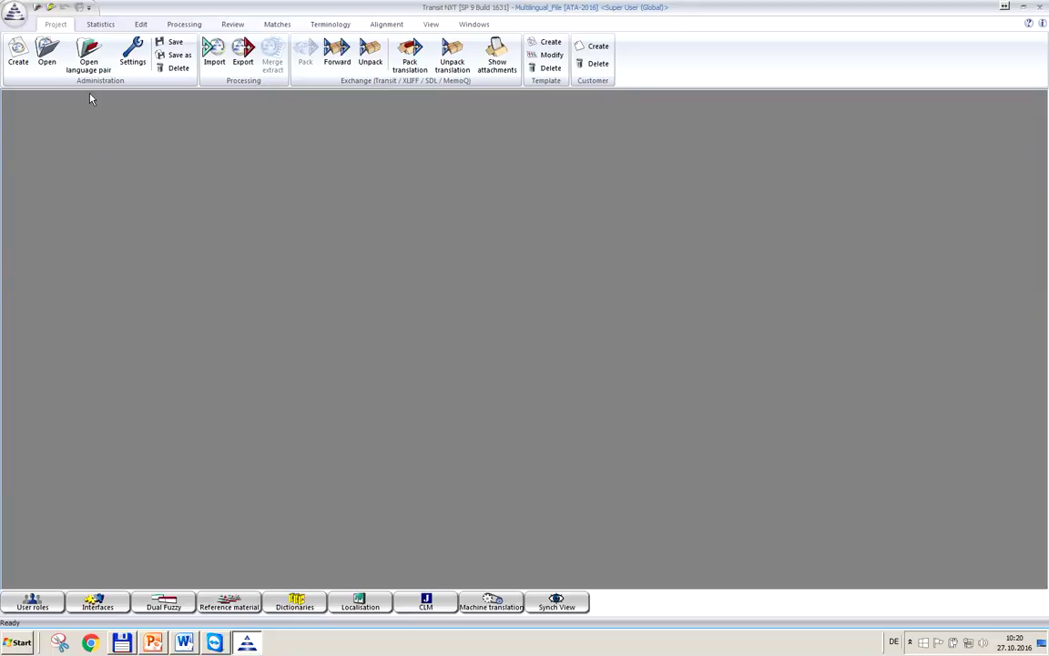
Open the language pair W2010_Sample and choose Translated as the minimum status for the source fuzzy search.
{"action": "left_click", "coordinate": [88, 60]}
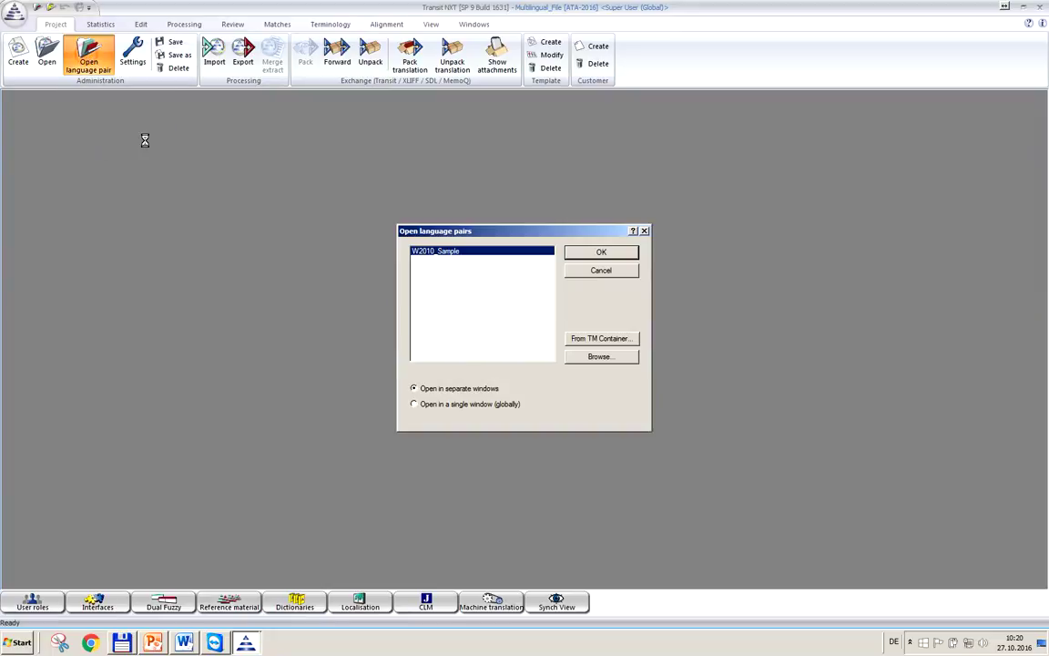
{"action": "left_click", "coordinate": [601, 253]}
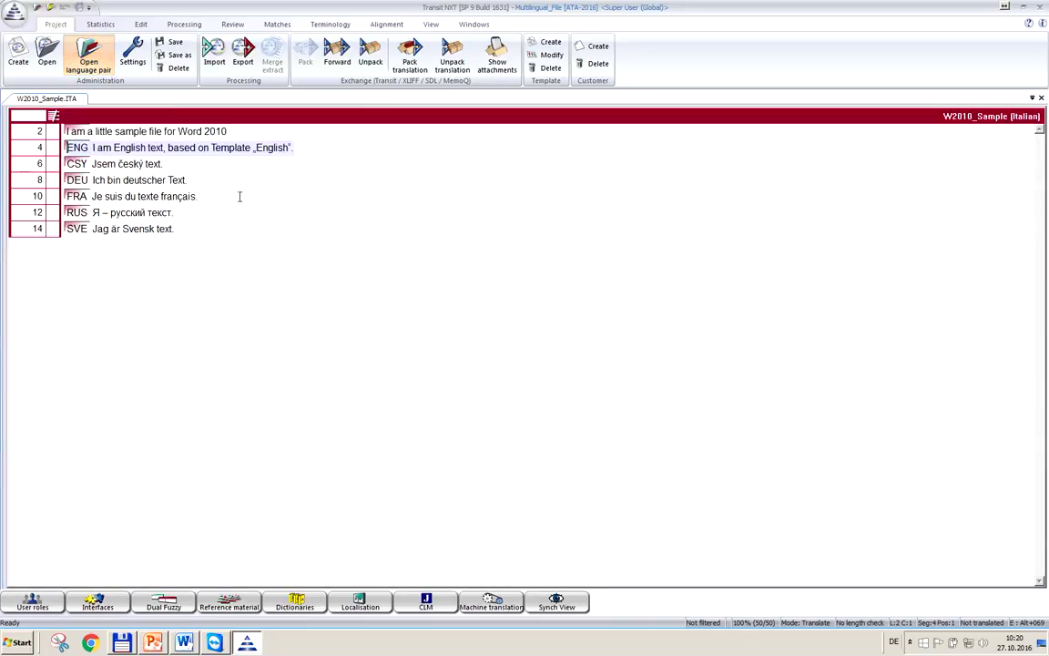
{"action": "left_click", "coordinate": [277, 25]}
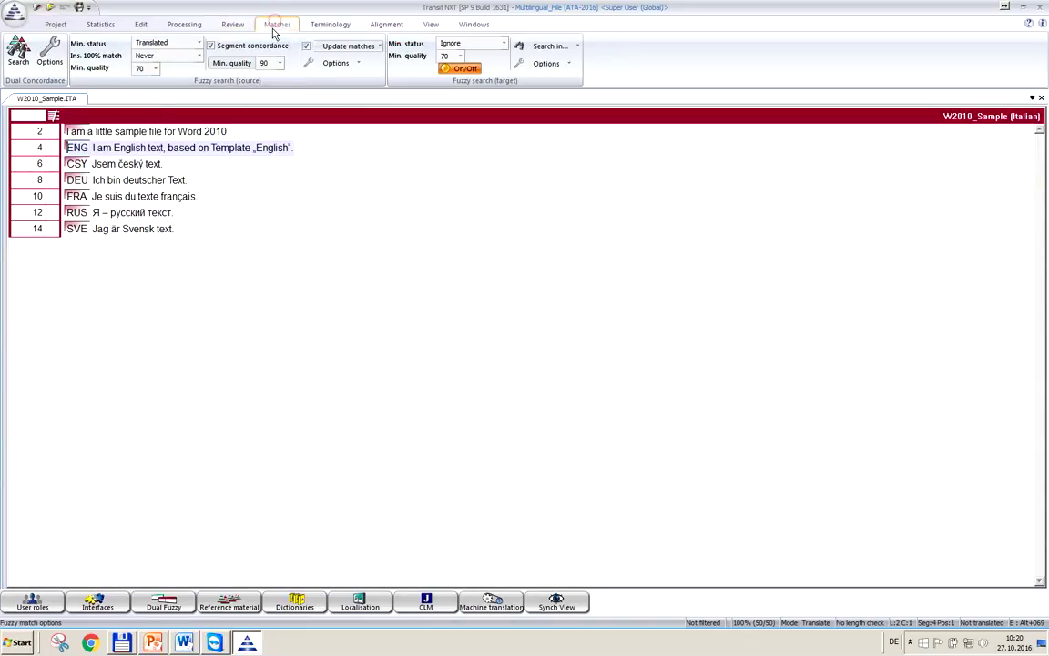
{"action": "left_click", "coordinate": [199, 43]}
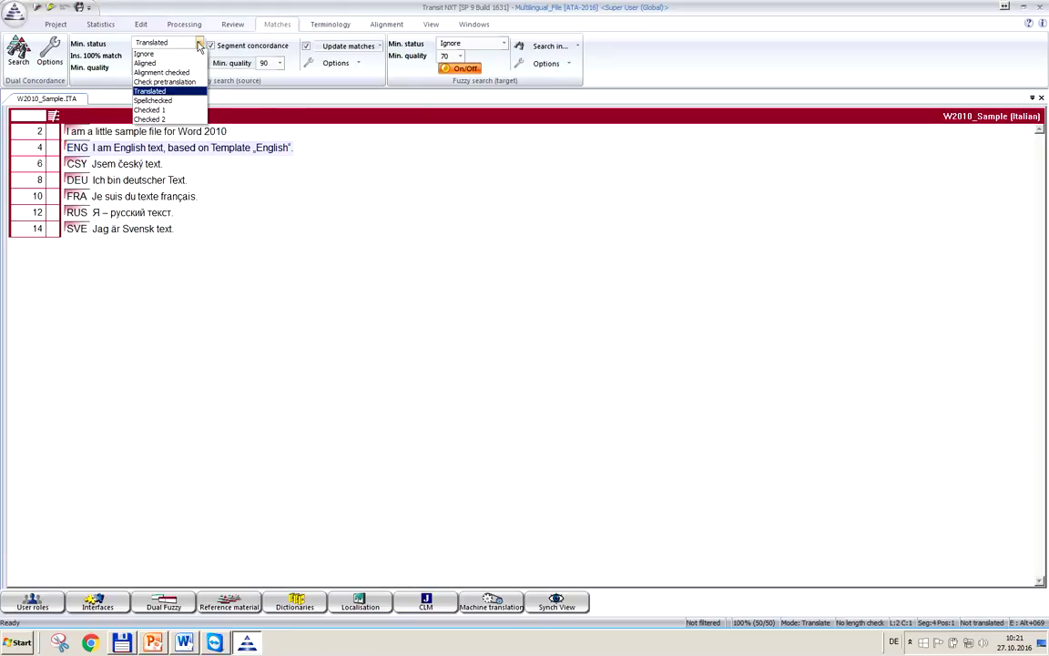
{"action": "left_click", "coordinate": [168, 91]}
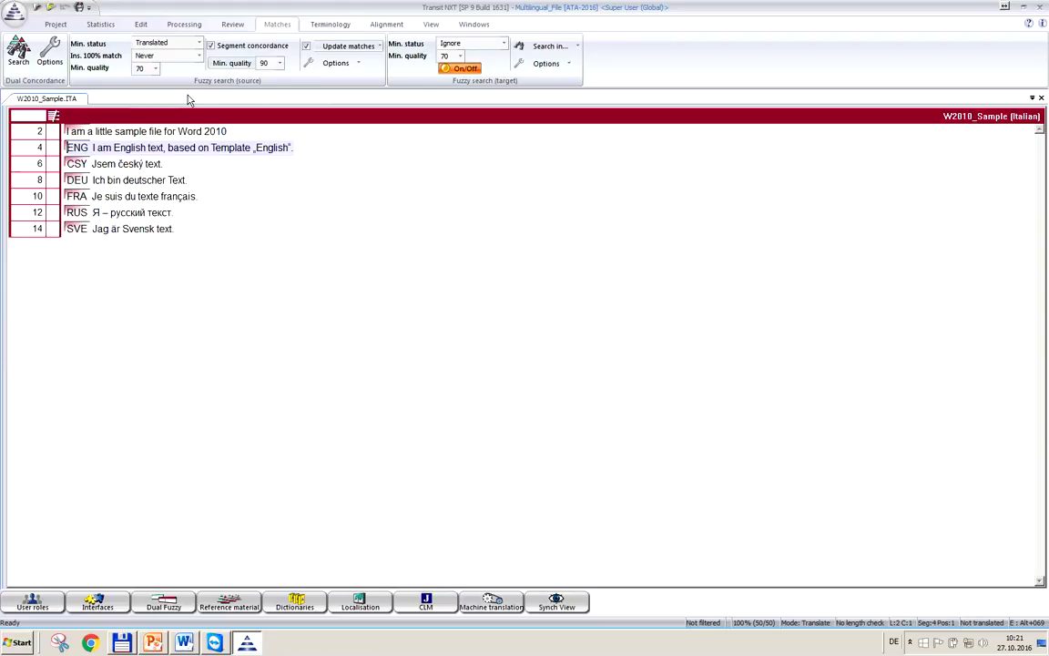